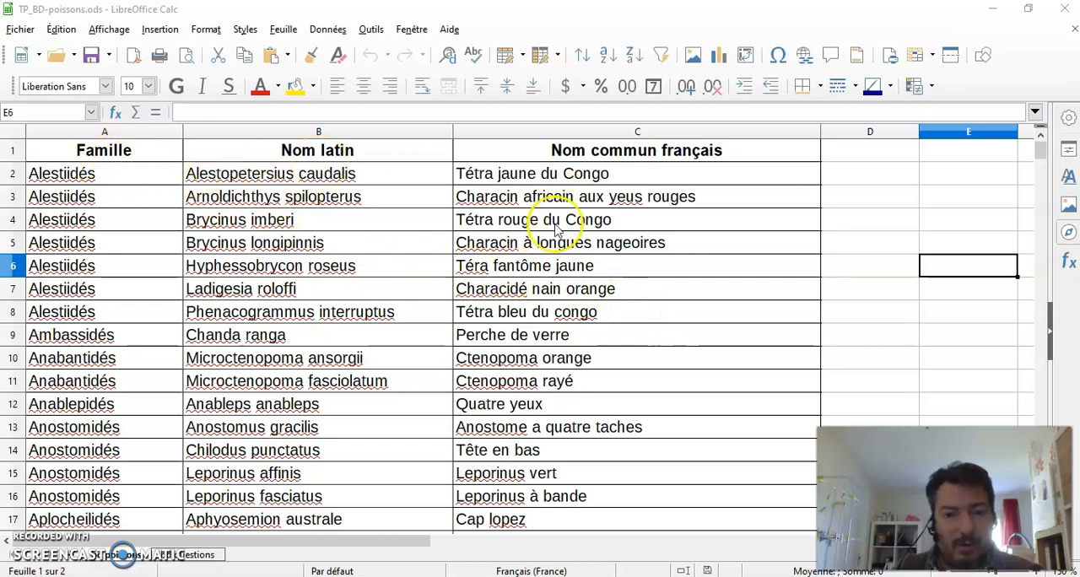
Step: Look through the fish database from the first record to the last, checking the family, Latin name and French common name columns
scroll(385, 290, "down", 18)
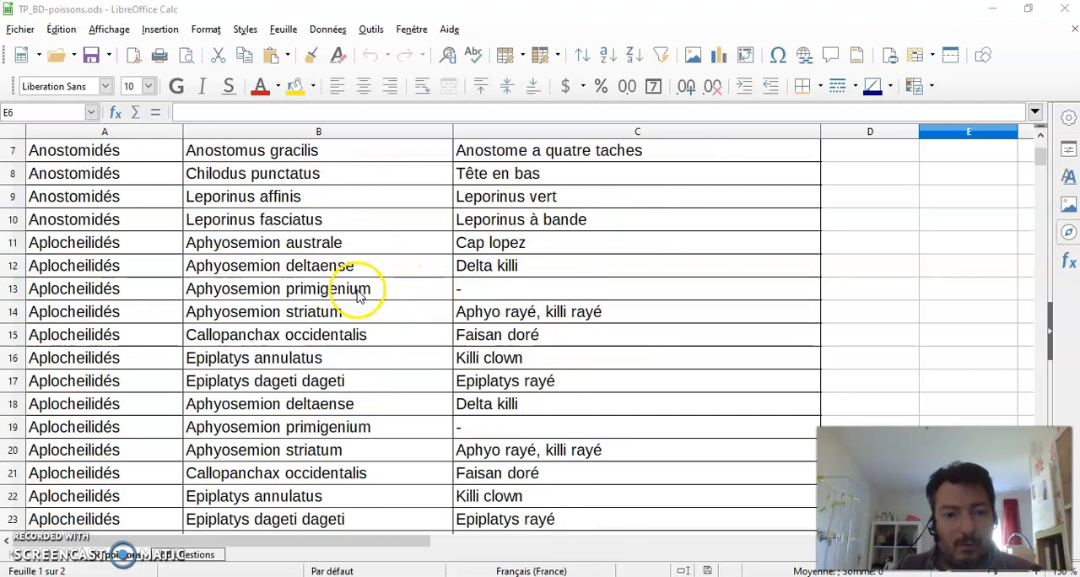
scroll(341, 312, "down", 20)
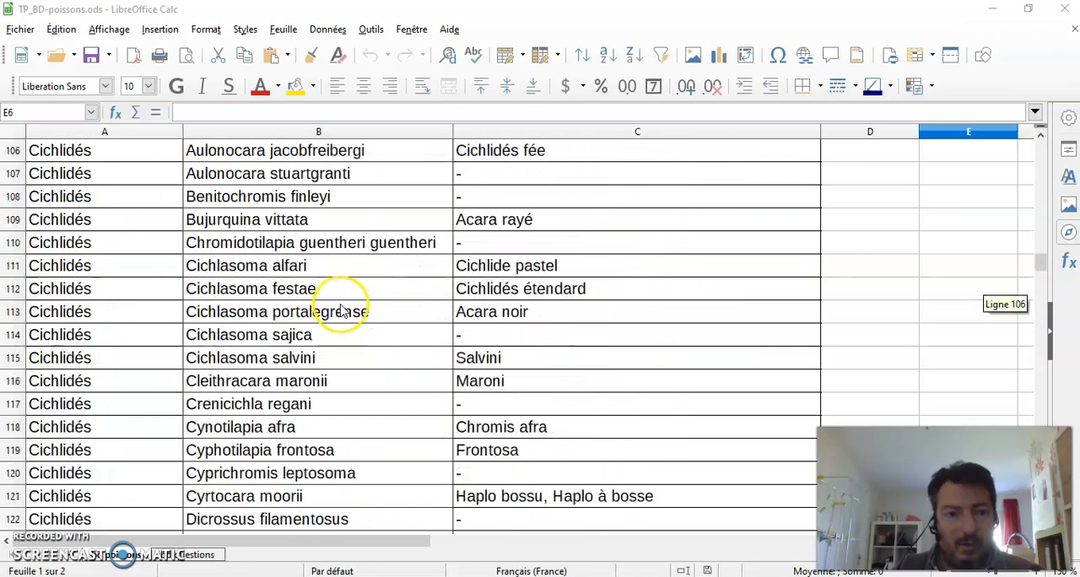
scroll(331, 314, "down", 20)
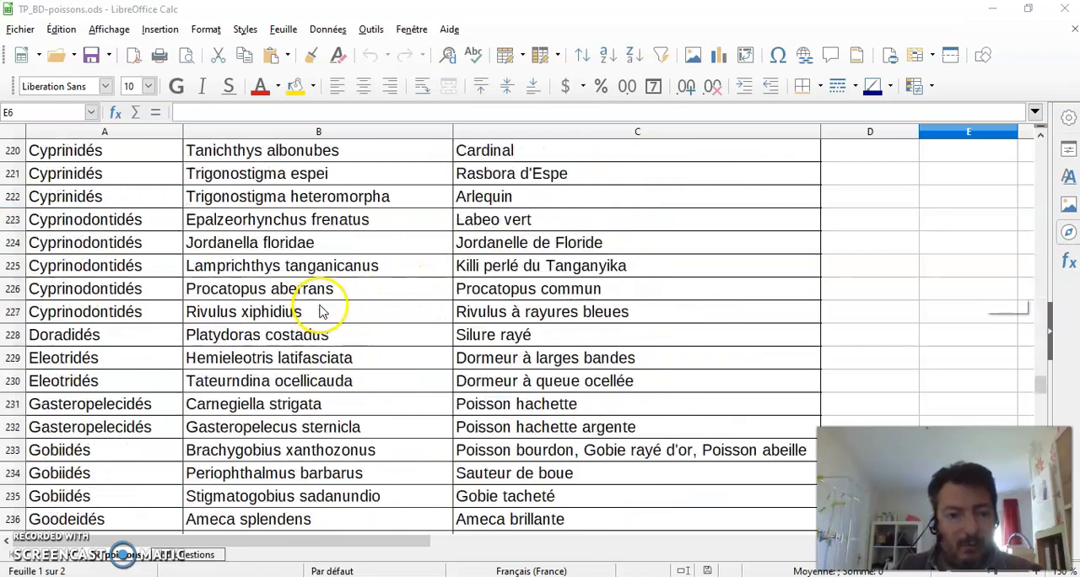
scroll(311, 314, "down", 18)
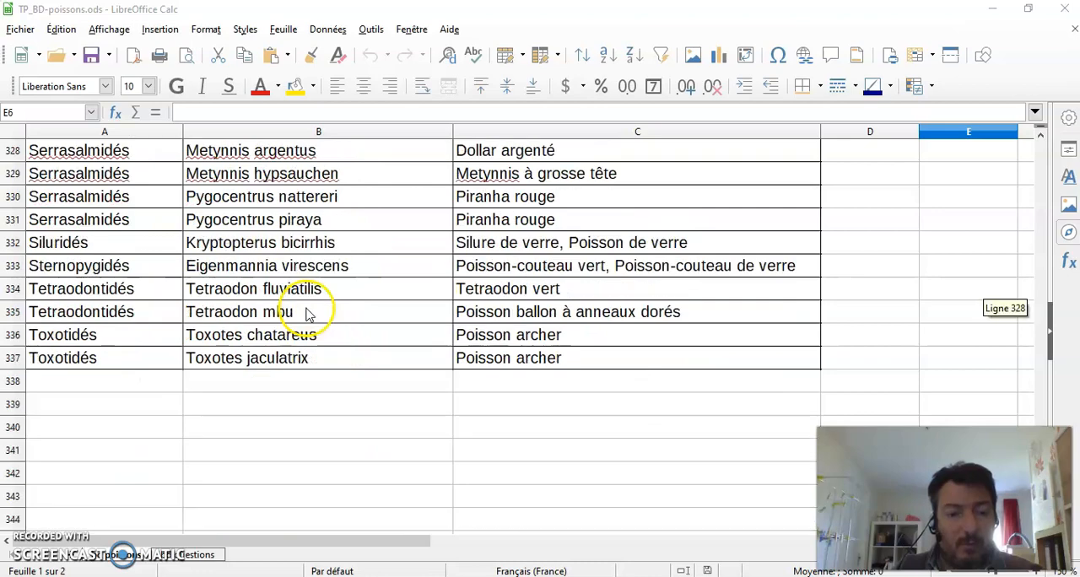
scroll(308, 313, "up", 3)
scroll(308, 312, "down", 3)
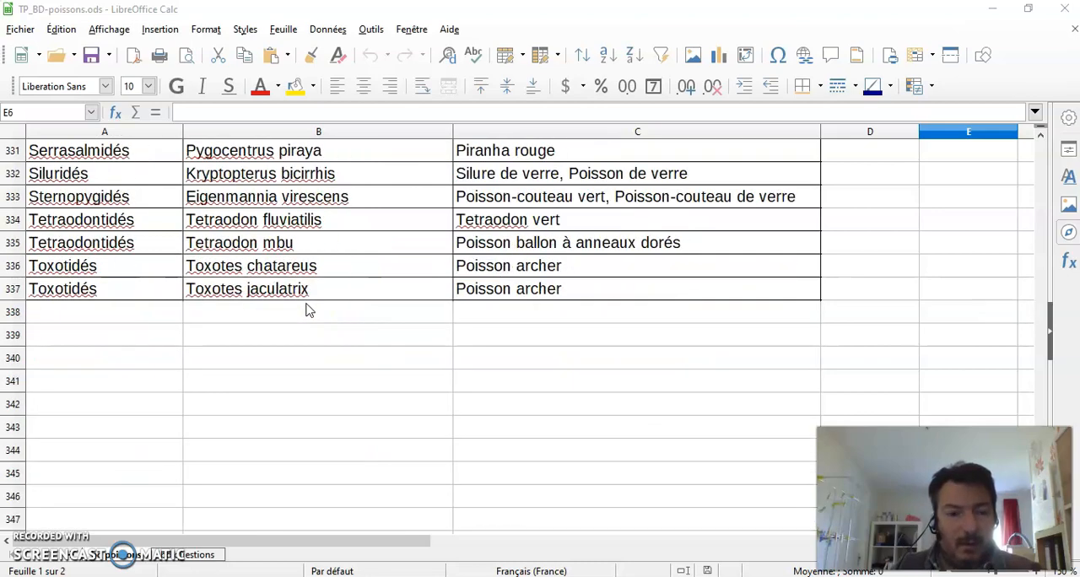
scroll(308, 310, "up", 20)
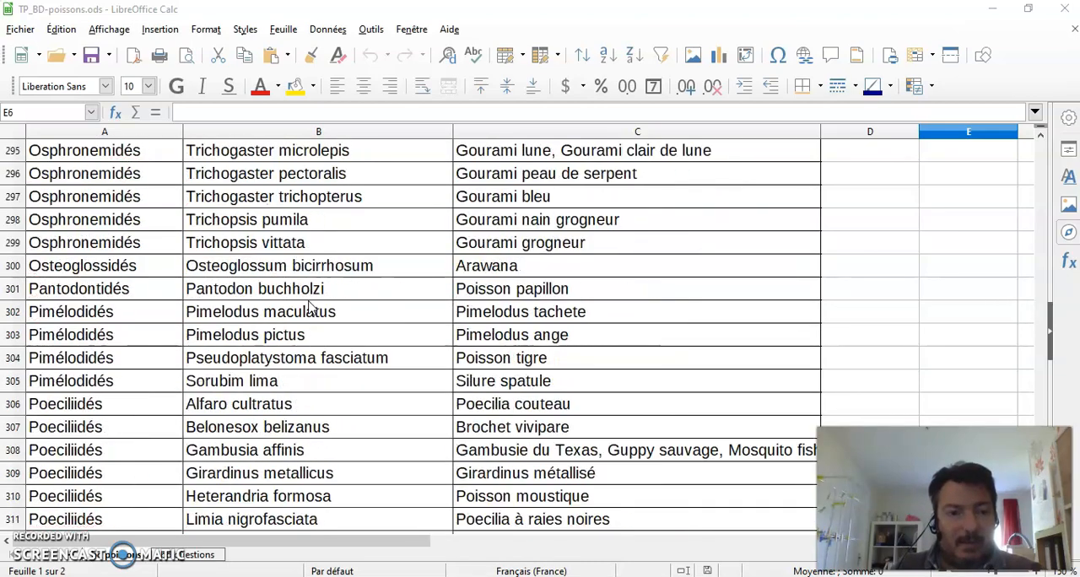
scroll(311, 309, "up", 20)
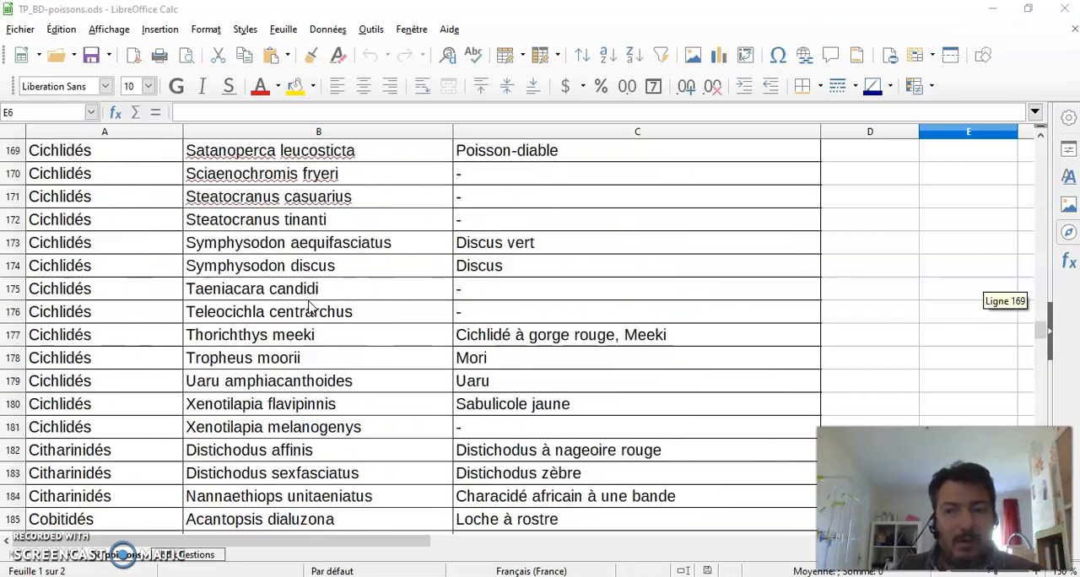
scroll(310, 302, "up", 20)
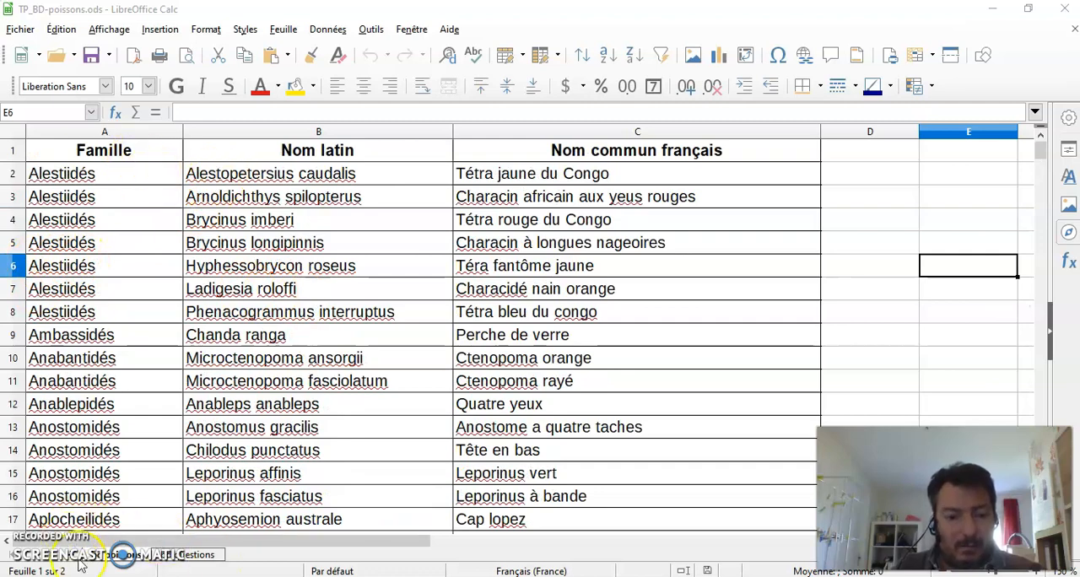
Step: Read the four exercise questions on the questions sheet
left_click(191, 557)
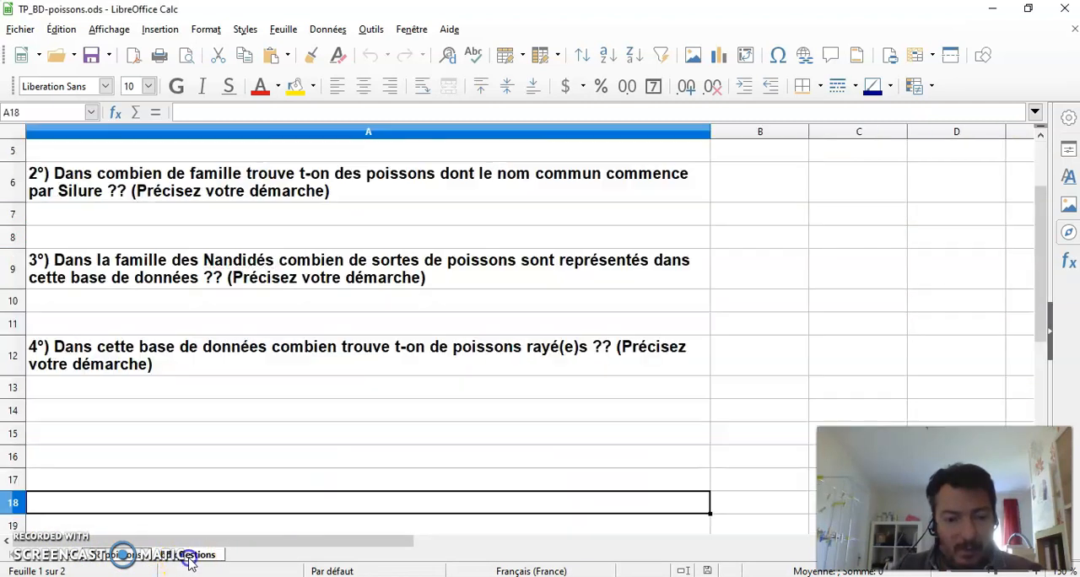
scroll(363, 414, "up", 2)
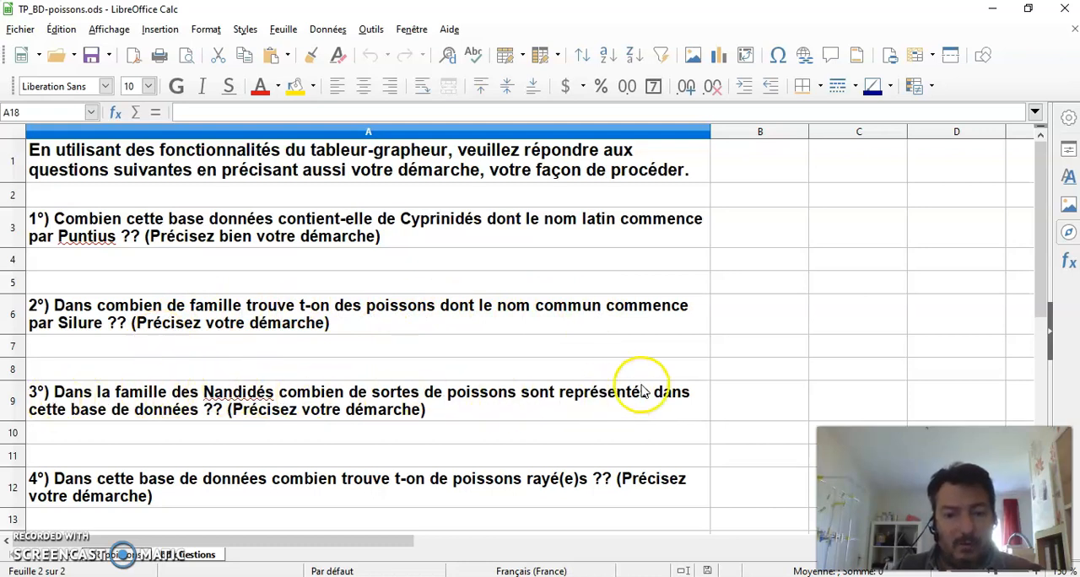
scroll(258, 430, "down", 3)
scroll(258, 430, "up", 3)
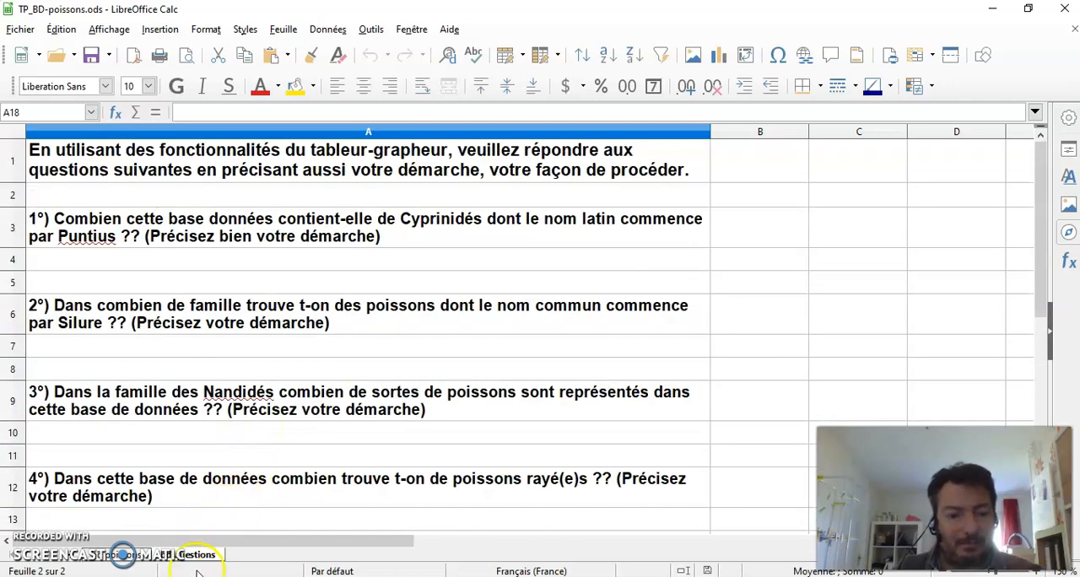
Step: Apply an AutoFilter to the fish data range A1:C337, using the first row as column headers
left_click(122, 555)
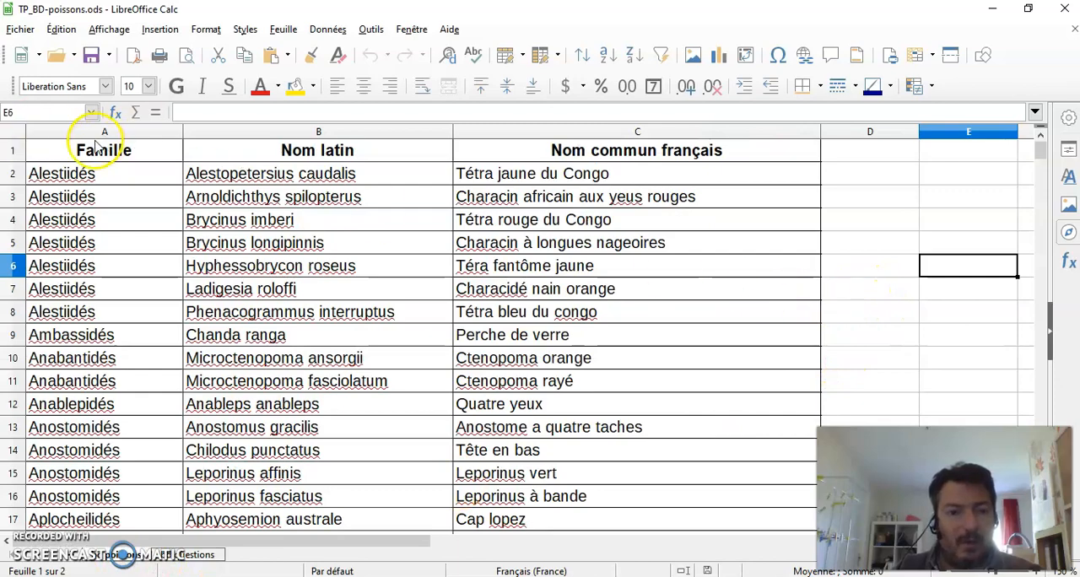
left_click_drag(71, 153, 693, 272)
scroll(543, 242, "up", 20)
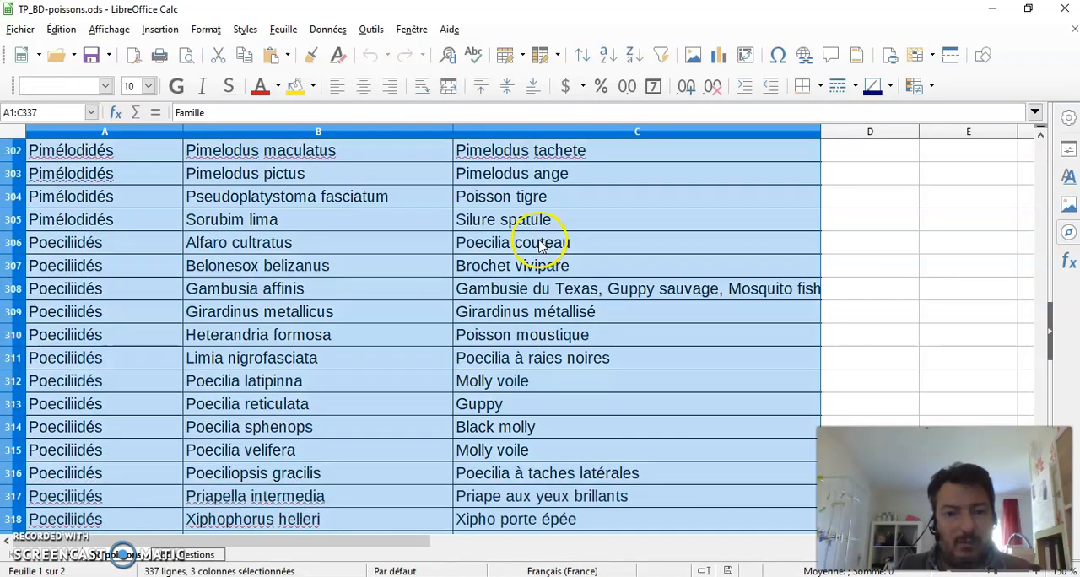
scroll(494, 245, "up", 5)
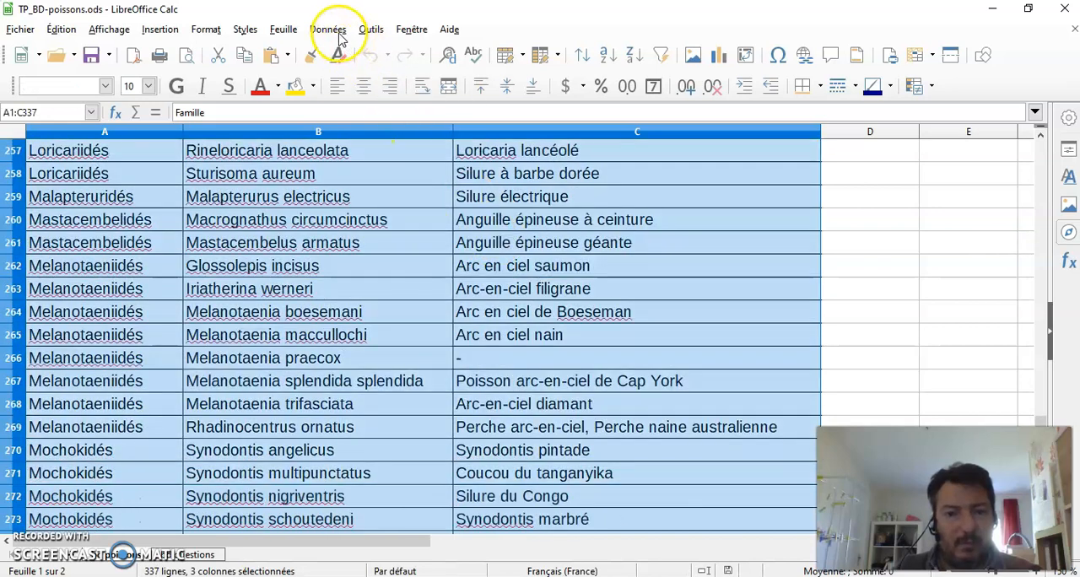
left_click(327, 30)
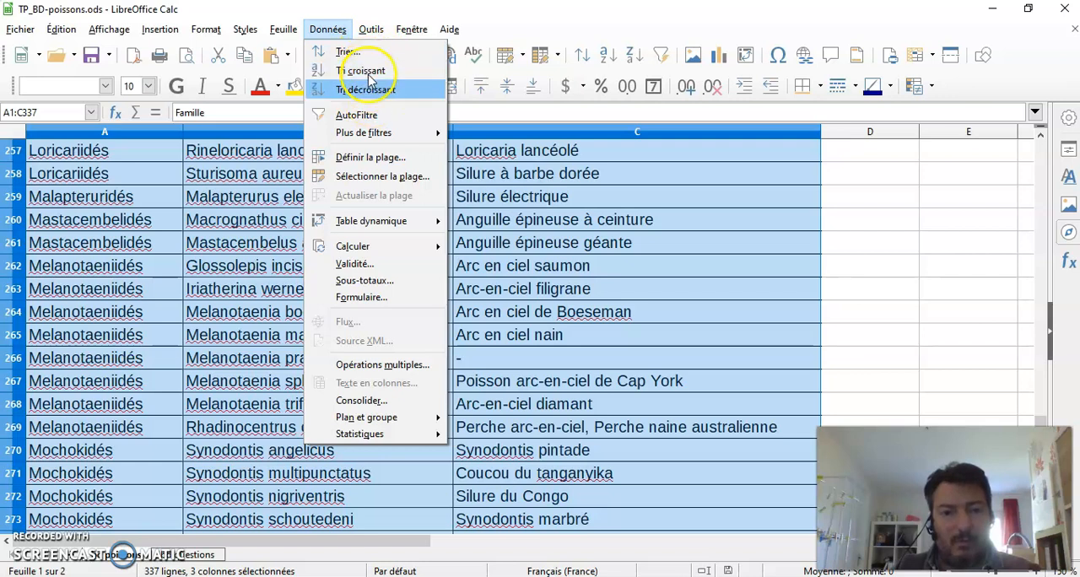
left_click(399, 122)
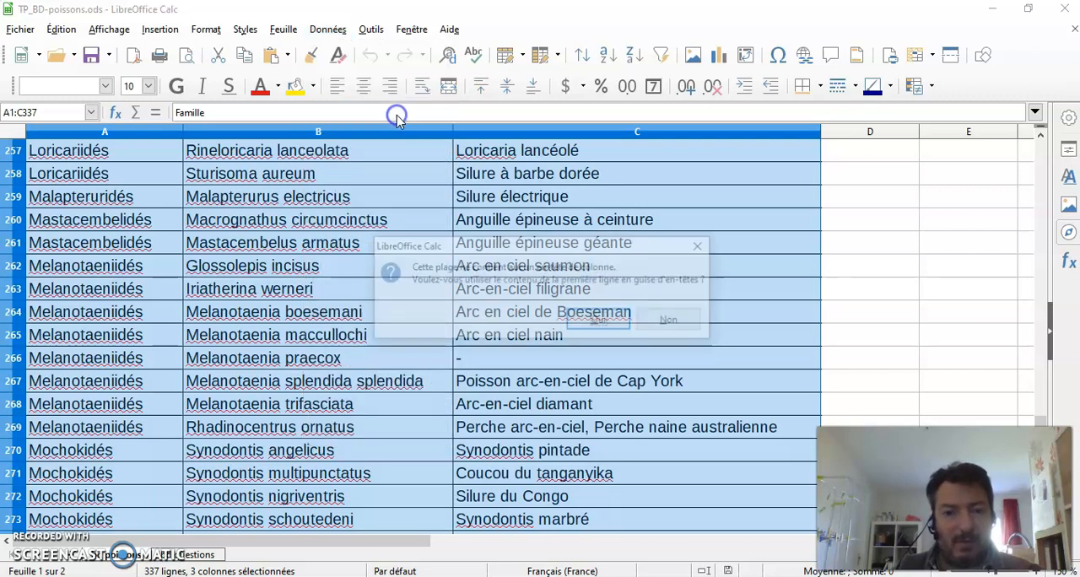
left_click(600, 322)
scroll(872, 303, "up", 8)
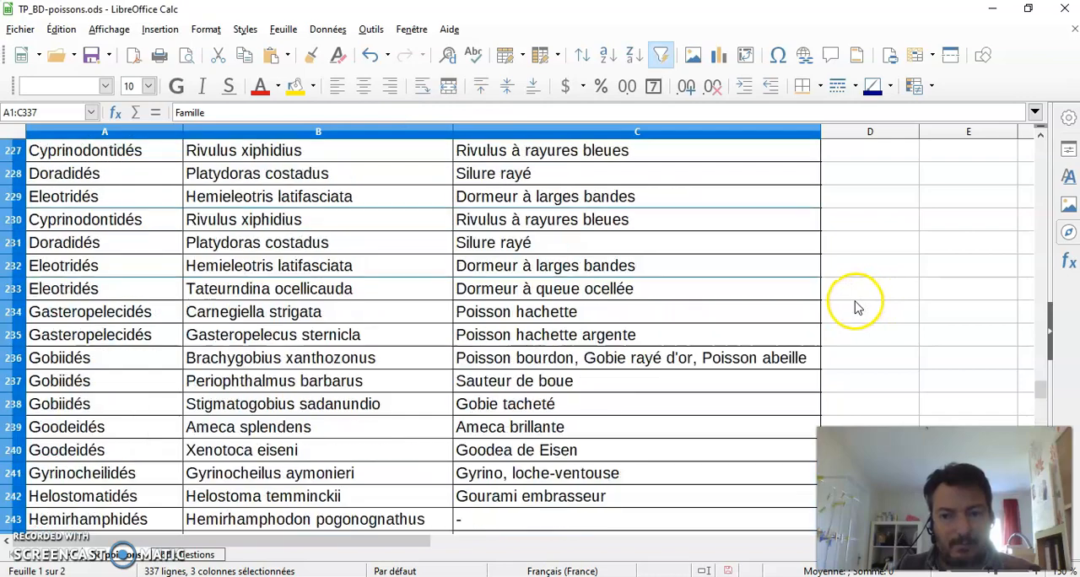
left_click_drag(1039, 389, 1040, 141)
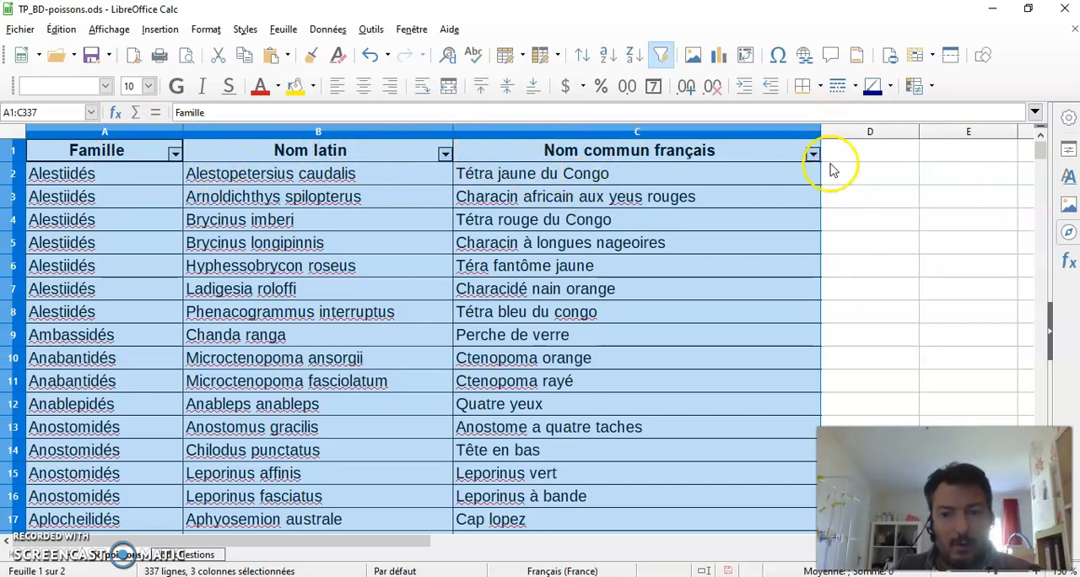
Step: Filter the Famille column to show only the Badidés family
left_click(175, 155)
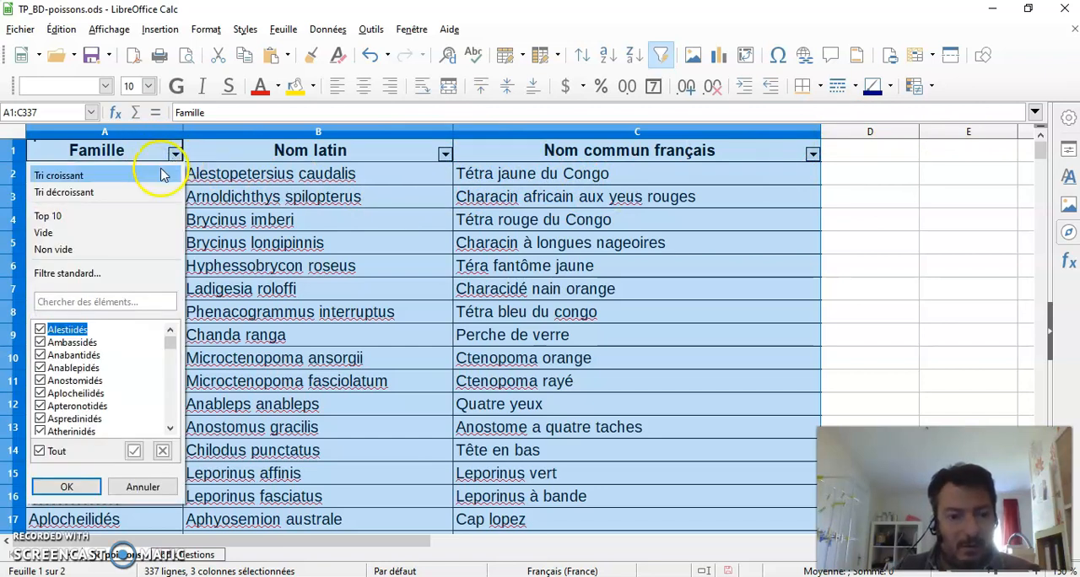
left_click(39, 452)
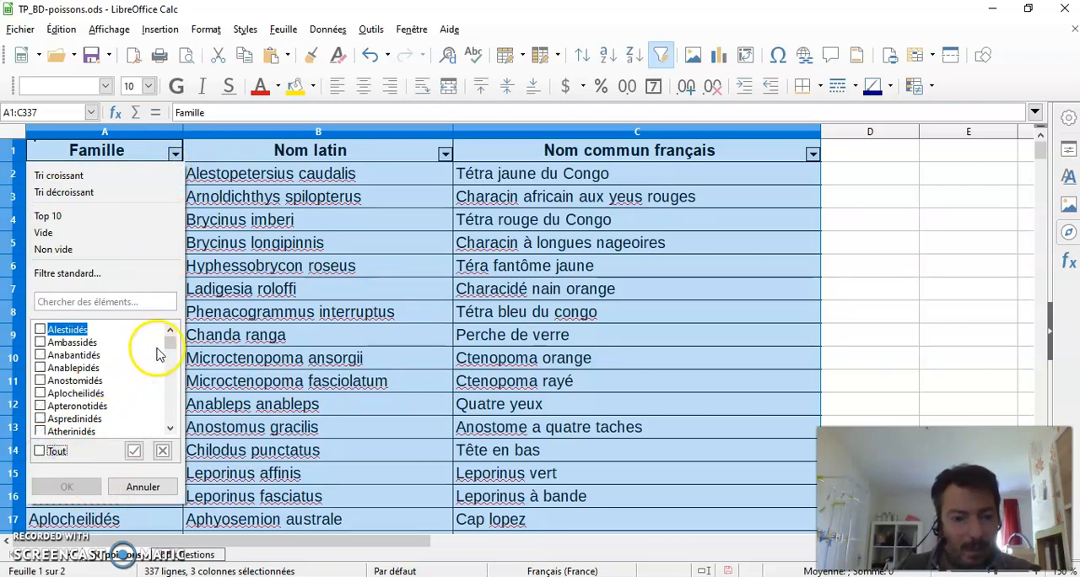
left_click_drag(168, 344, 169, 358)
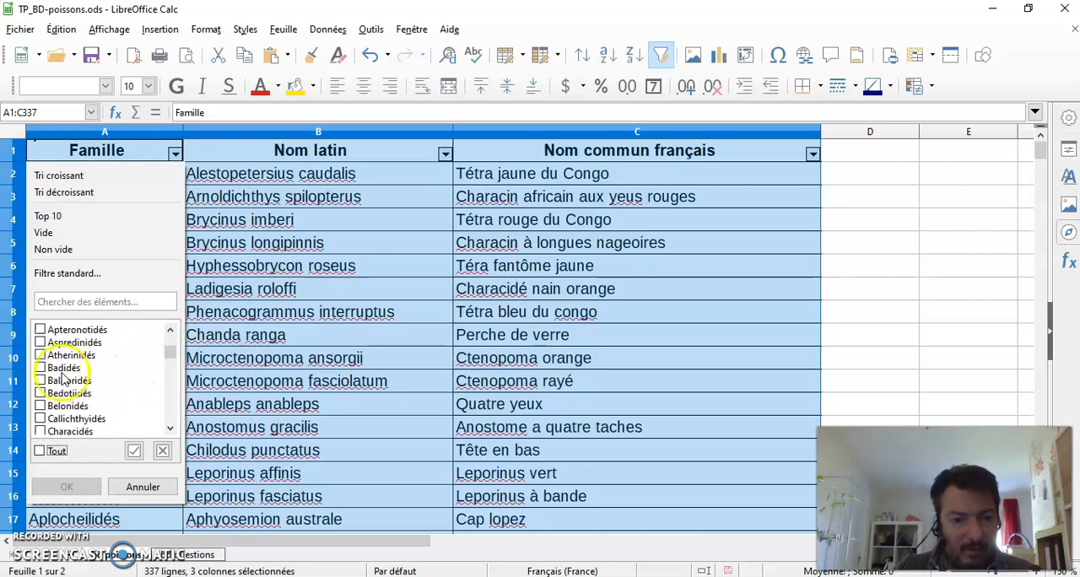
left_click(39, 368)
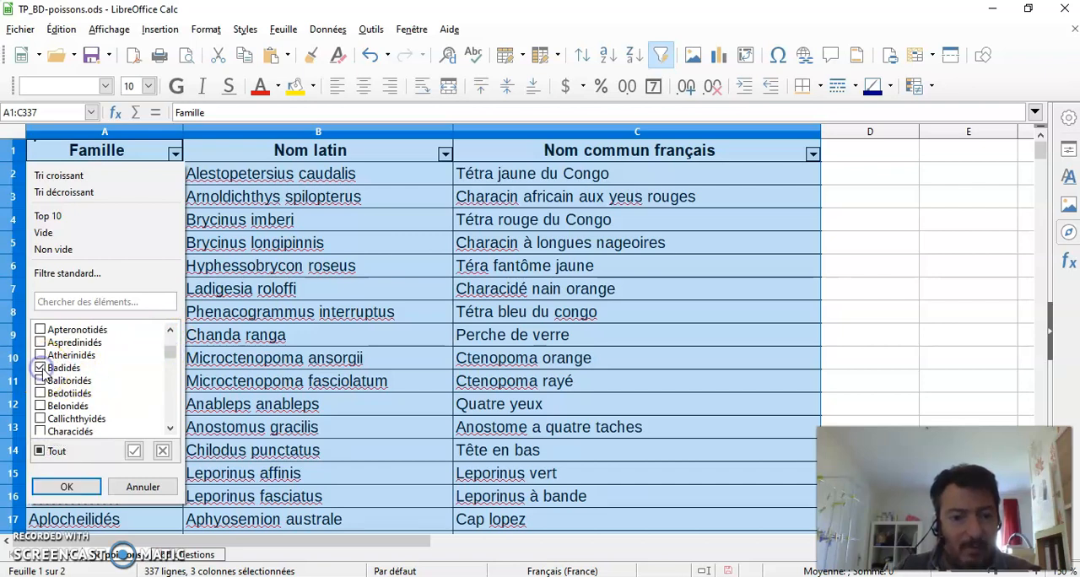
left_click(71, 487)
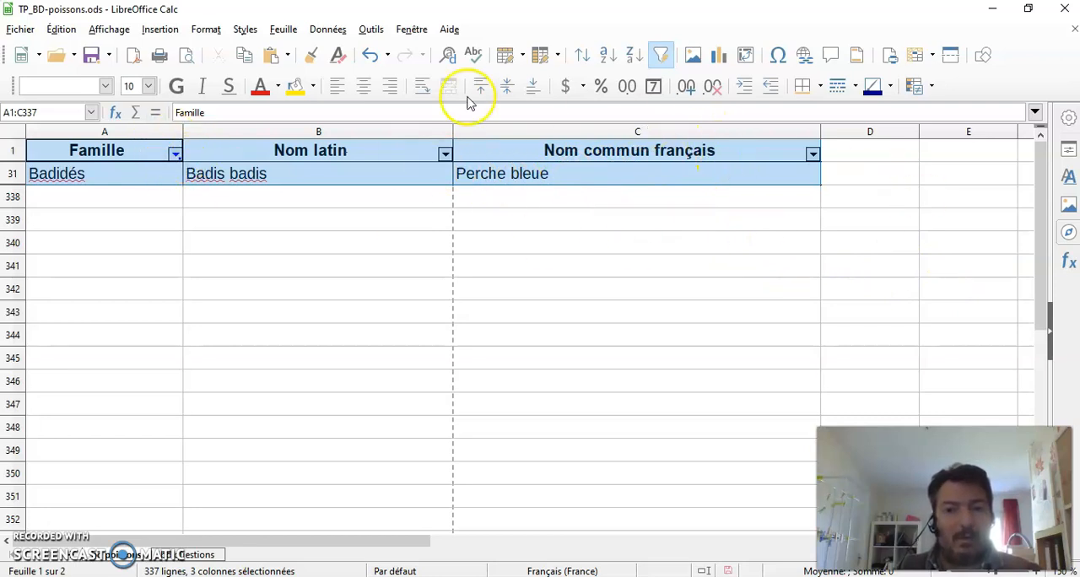
Step: Reset the Famille filter to include all families again
left_click(175, 154)
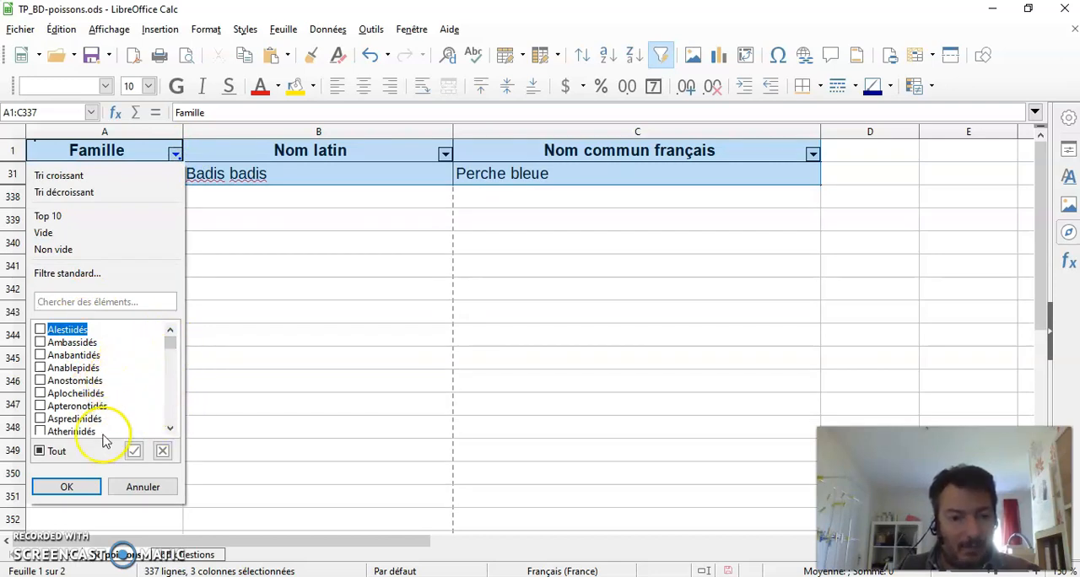
left_click(39, 451)
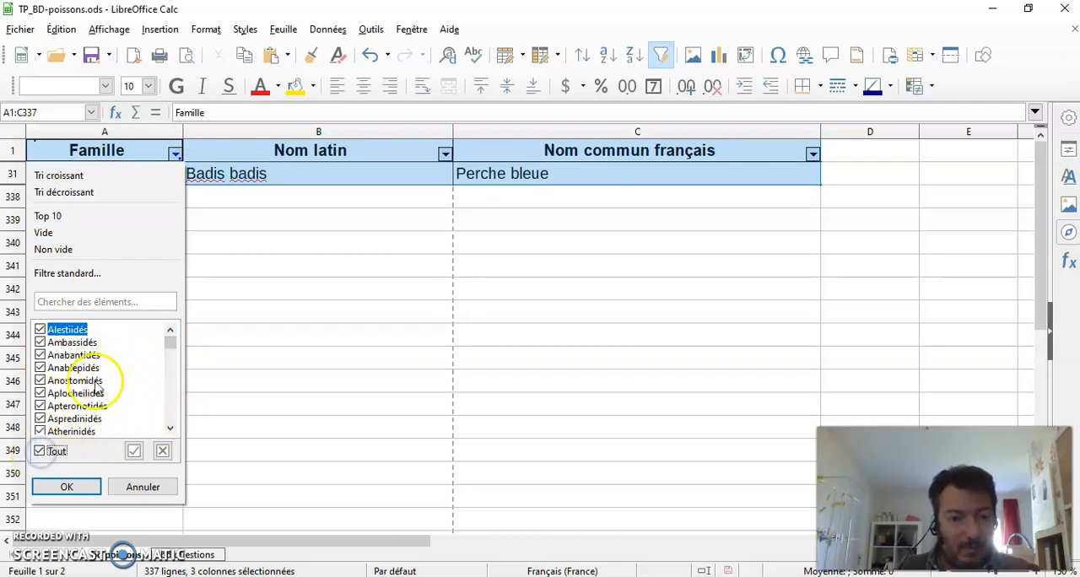
left_click(68, 487)
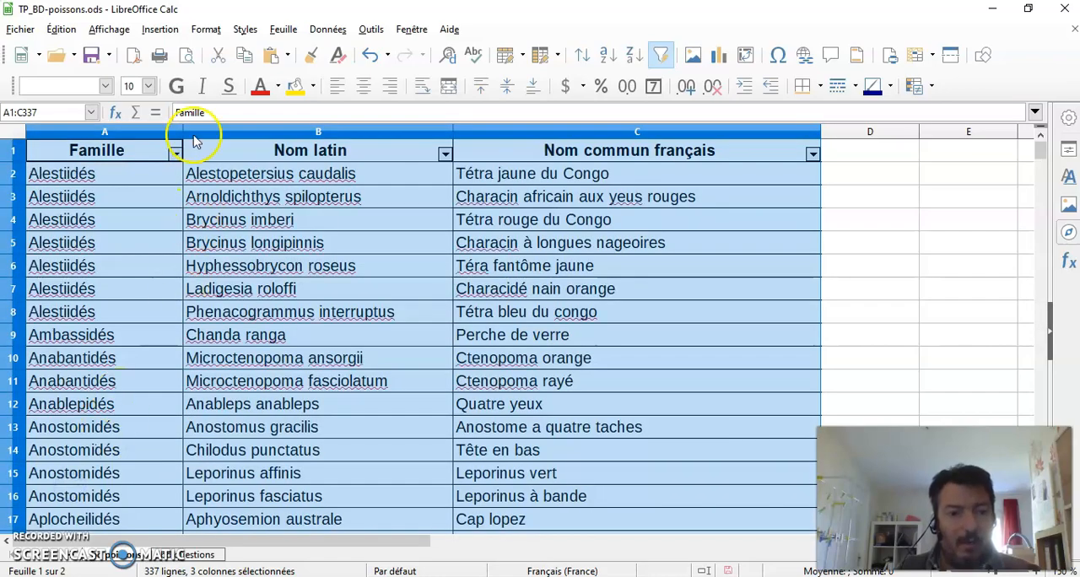
left_click_drag(1041, 150, 993, 138)
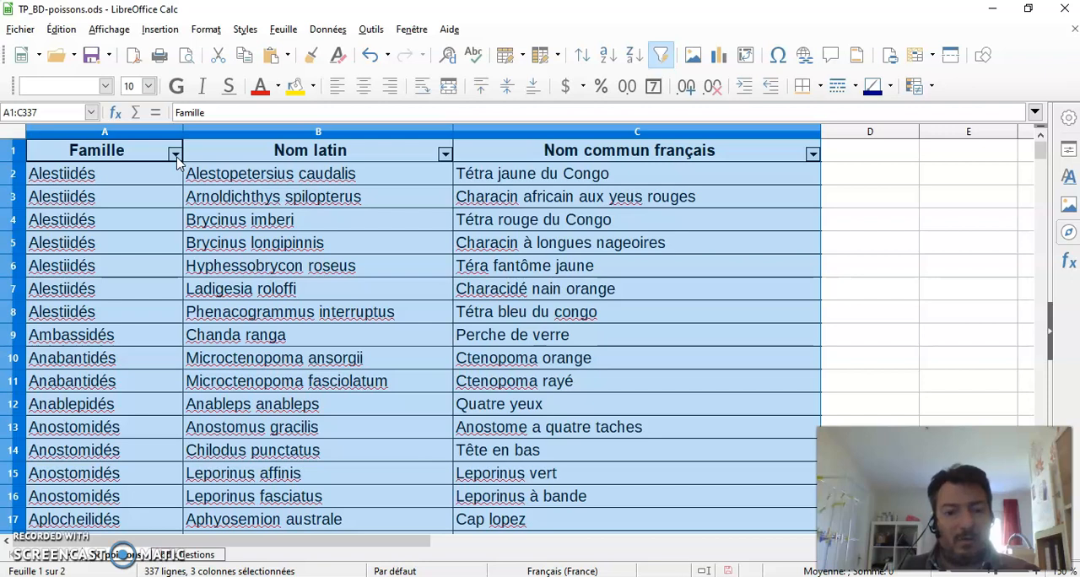
Step: Check question 1 on the questions sheet and filter the fish table's Famille column to Cyprinidés only
left_click(179, 557)
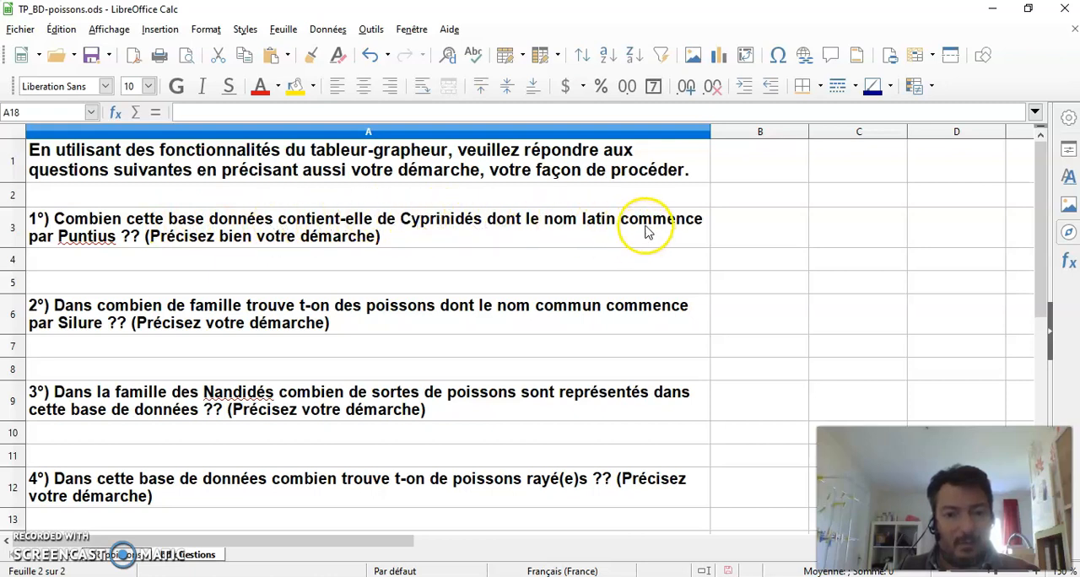
left_click(122, 554)
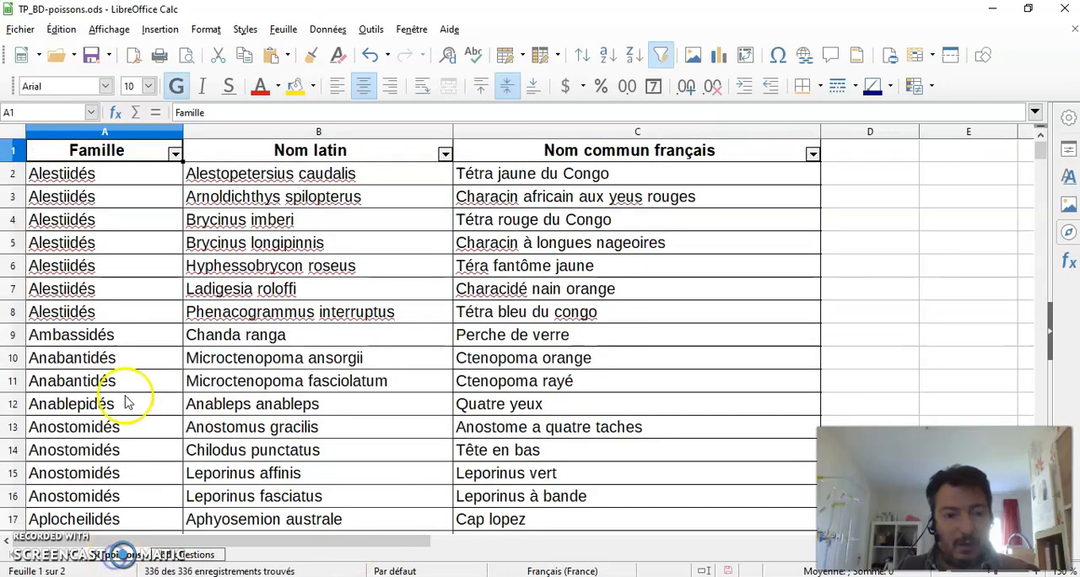
left_click(175, 154)
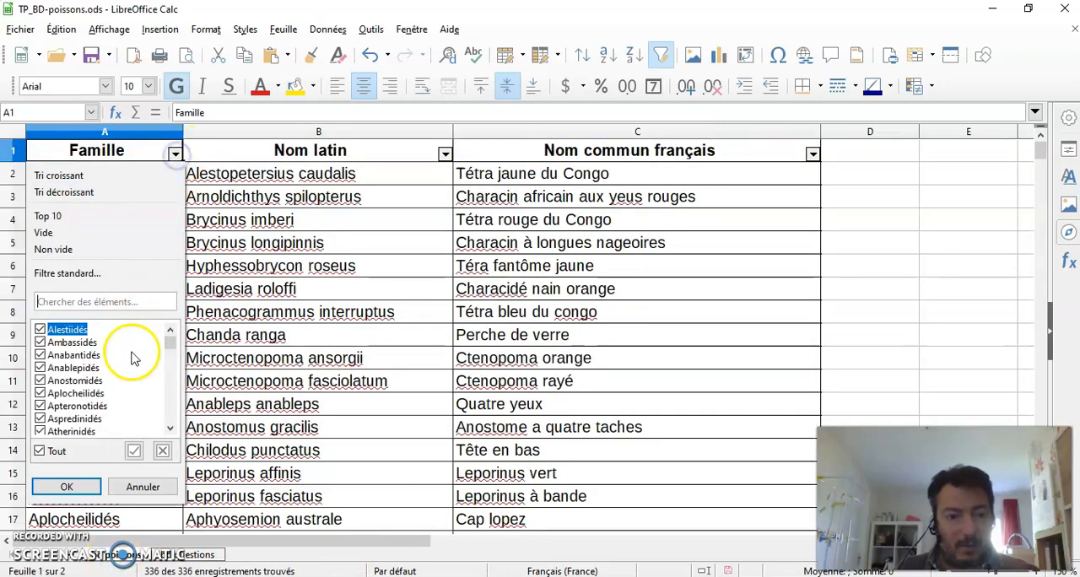
left_click(50, 455)
scroll(97, 384, "down", 2)
scroll(95, 384, "down", 2)
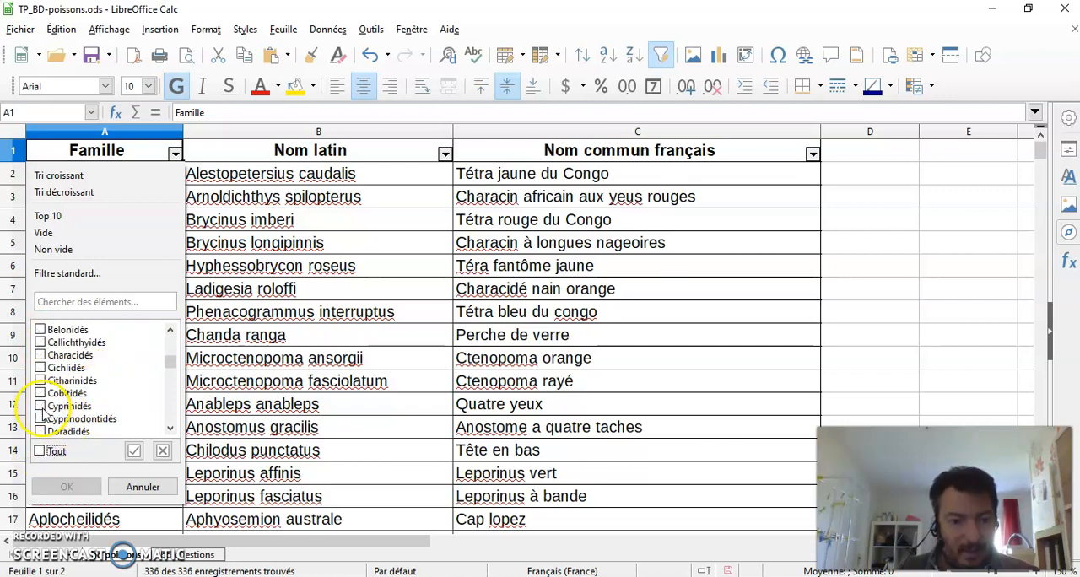
left_click(41, 407)
left_click(64, 485)
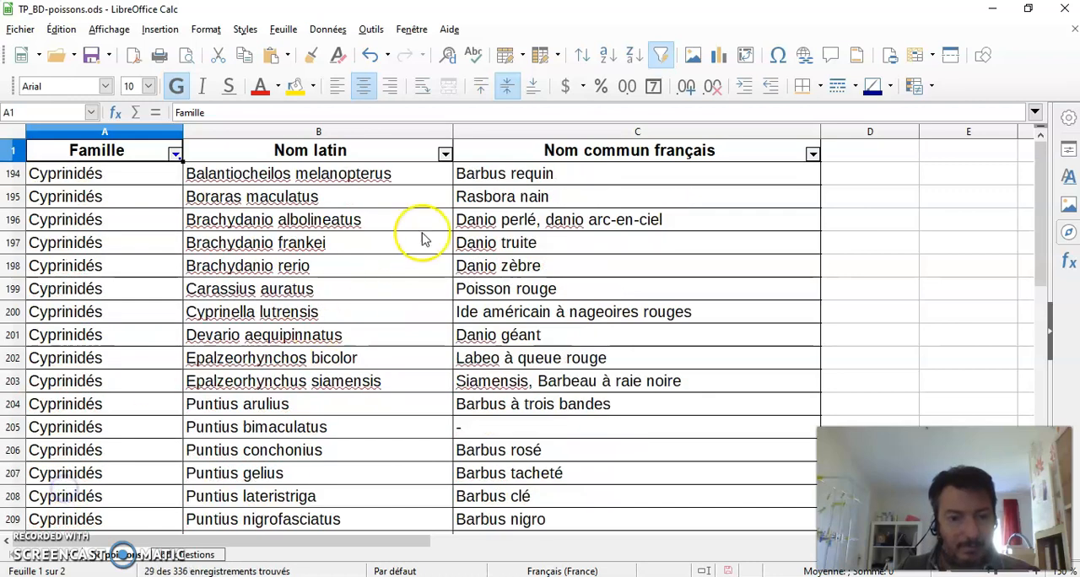
Step: Filter the Nom latin column to show only the species whose names begin with Puntius, from Puntius arulius to Puntius vittatus
left_click(444, 155)
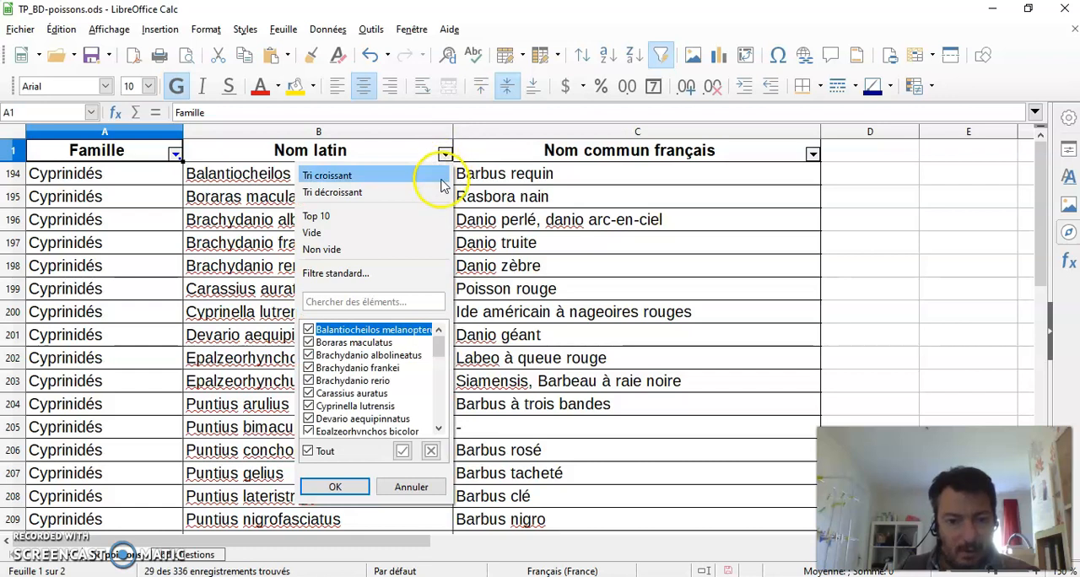
left_click(307, 452)
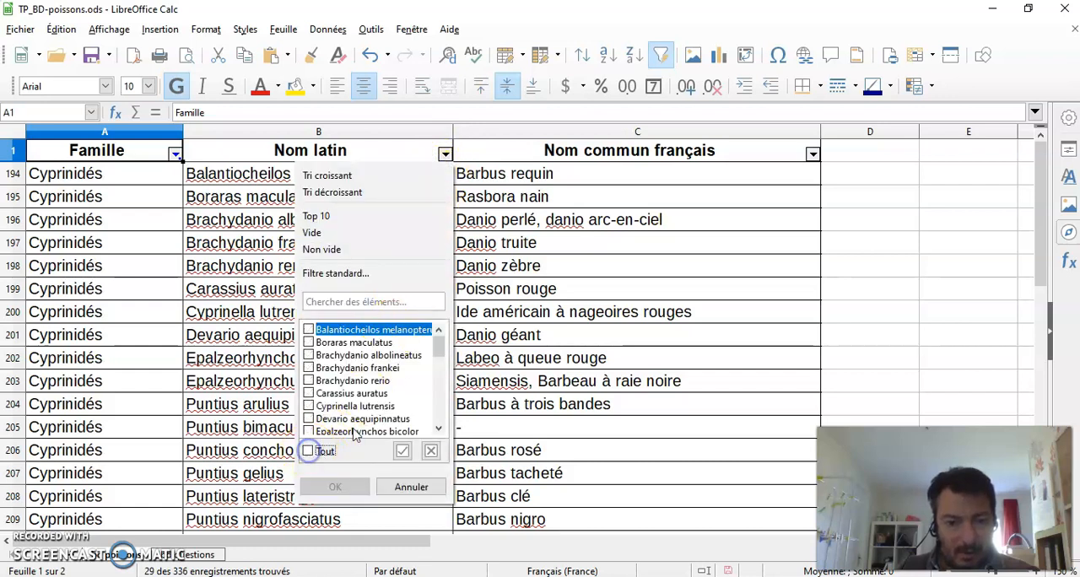
left_click(439, 430)
left_click(439, 430)
left_click(439, 429)
left_click(439, 429)
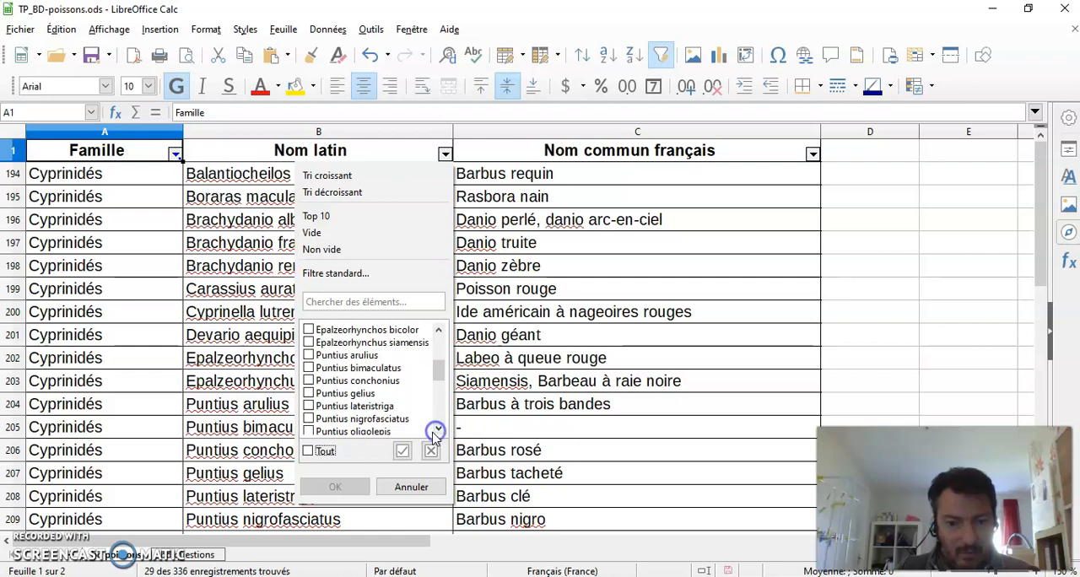
left_click(308, 355)
left_click(310, 368)
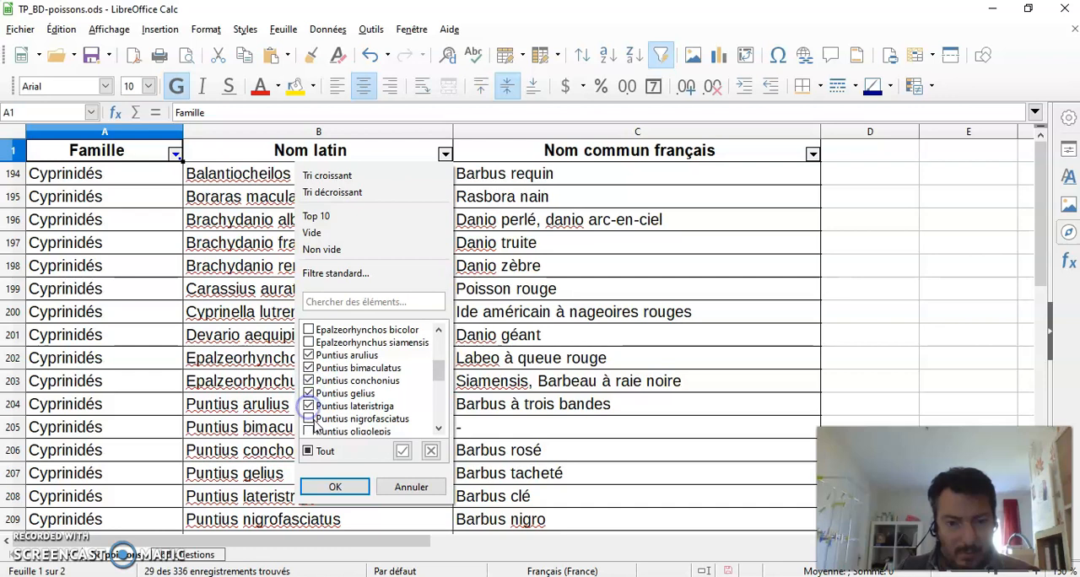
left_click(308, 418)
scroll(320, 422, "down", 1)
scroll(325, 422, "up", 1)
scroll(337, 422, "down", 4)
left_click(309, 380)
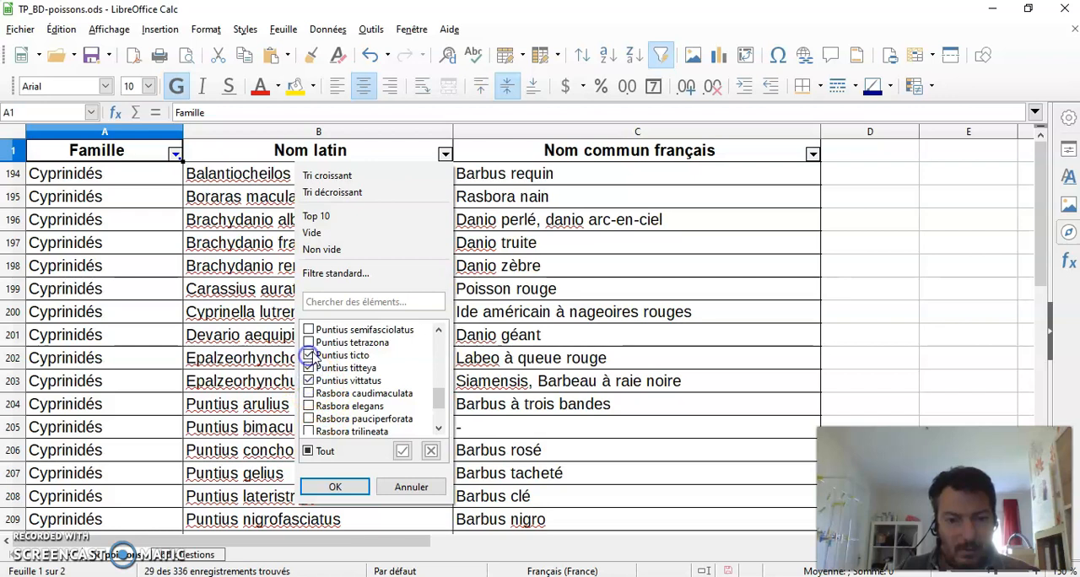
scroll(336, 348, "up", 3)
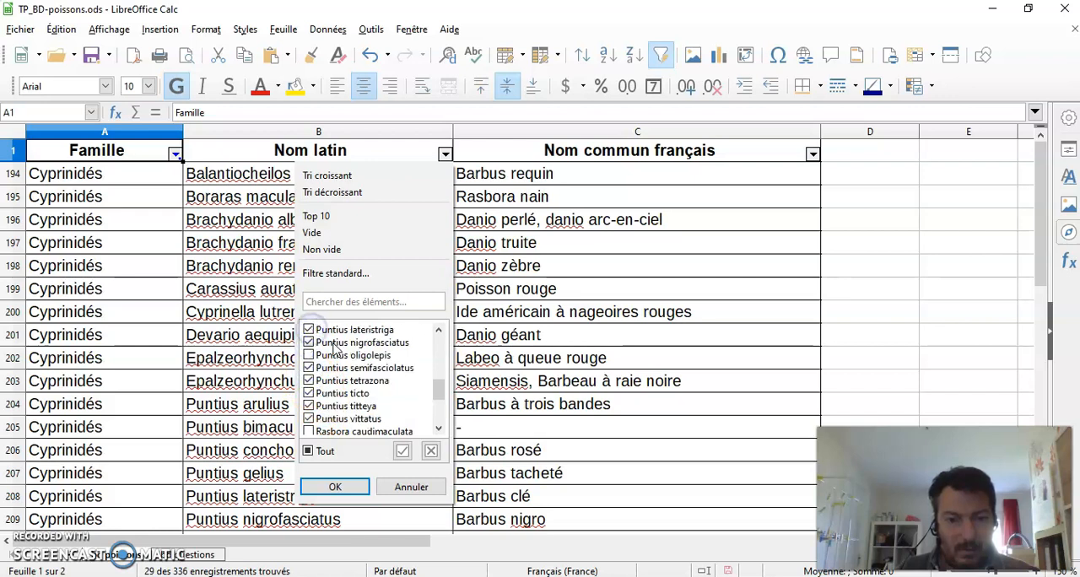
left_click(337, 487)
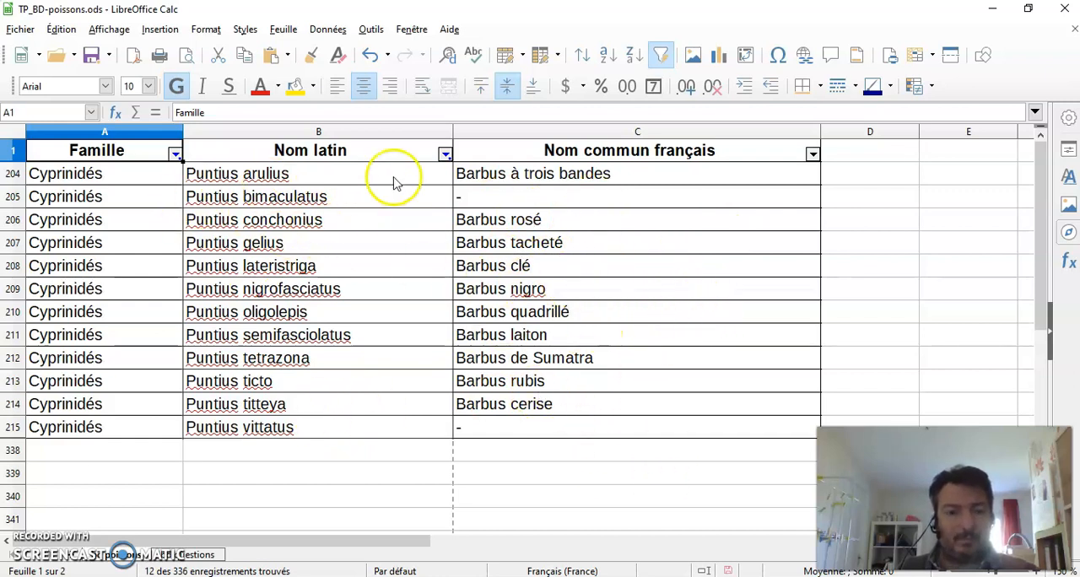
Step: Begin the answer to question 1 in cell A4 of the questions sheet with "il y en a 12, j'ai fait un filtre sur le"
left_click(206, 555)
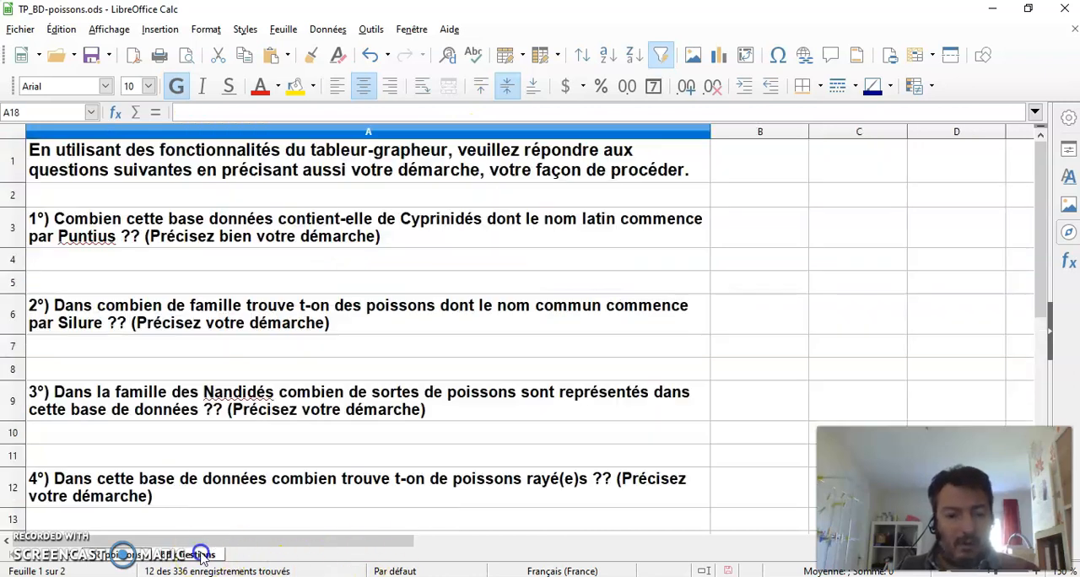
left_click(76, 261)
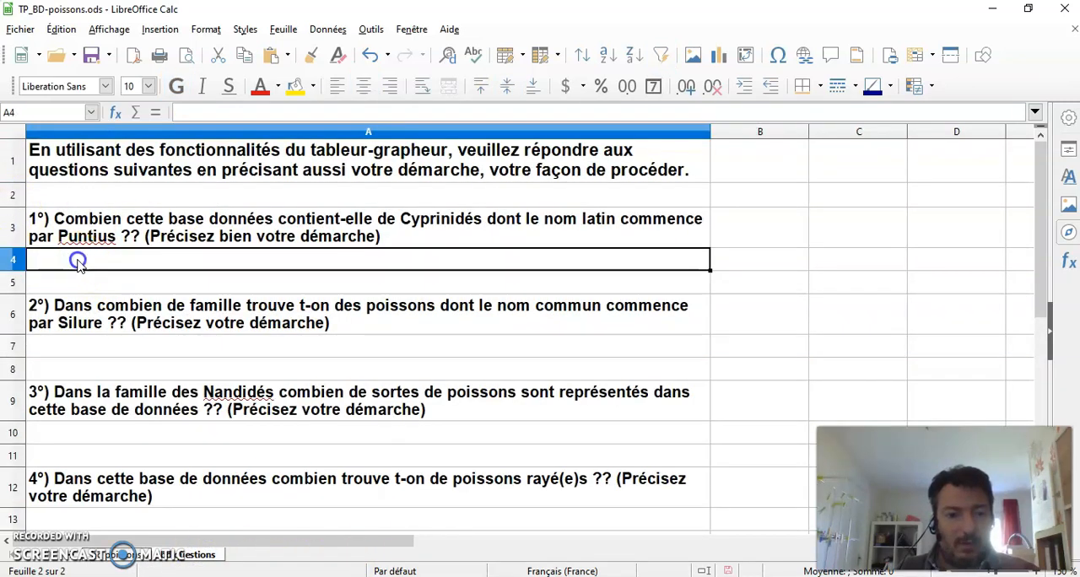
type("il y")
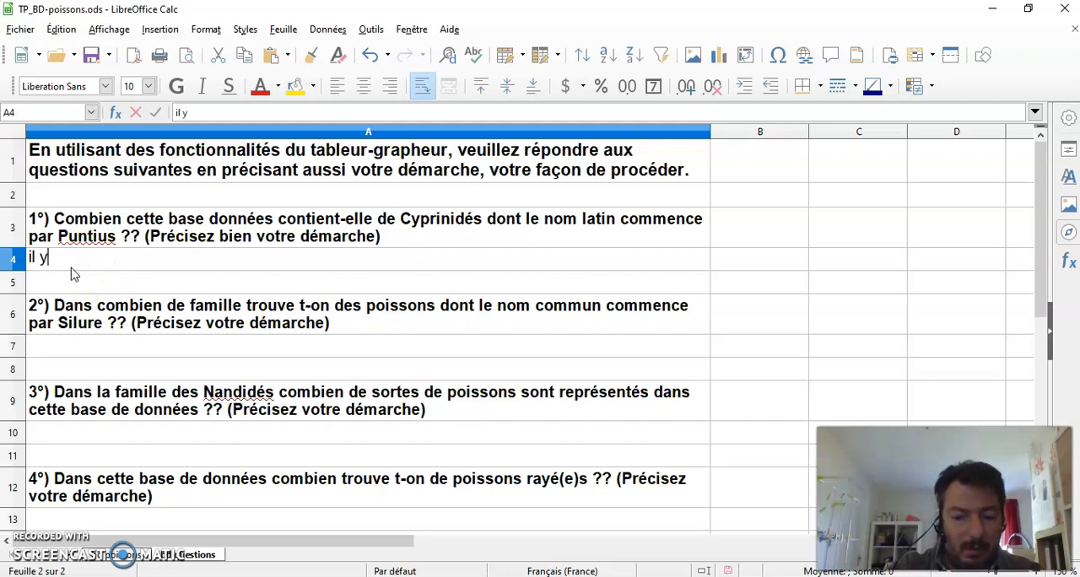
type(" en a 12, j'ai fait un filtre sur l")
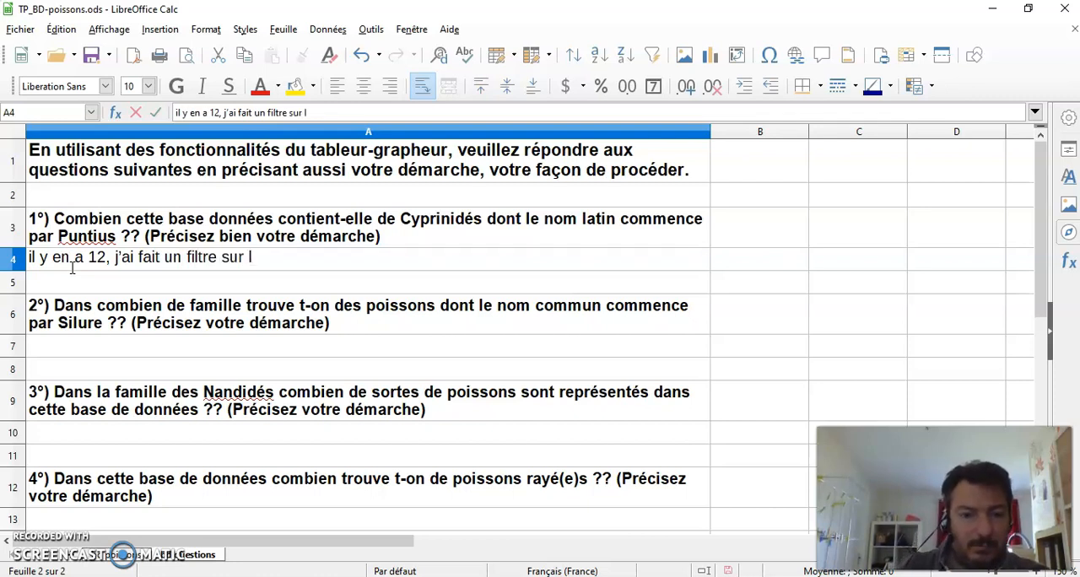
type("e")
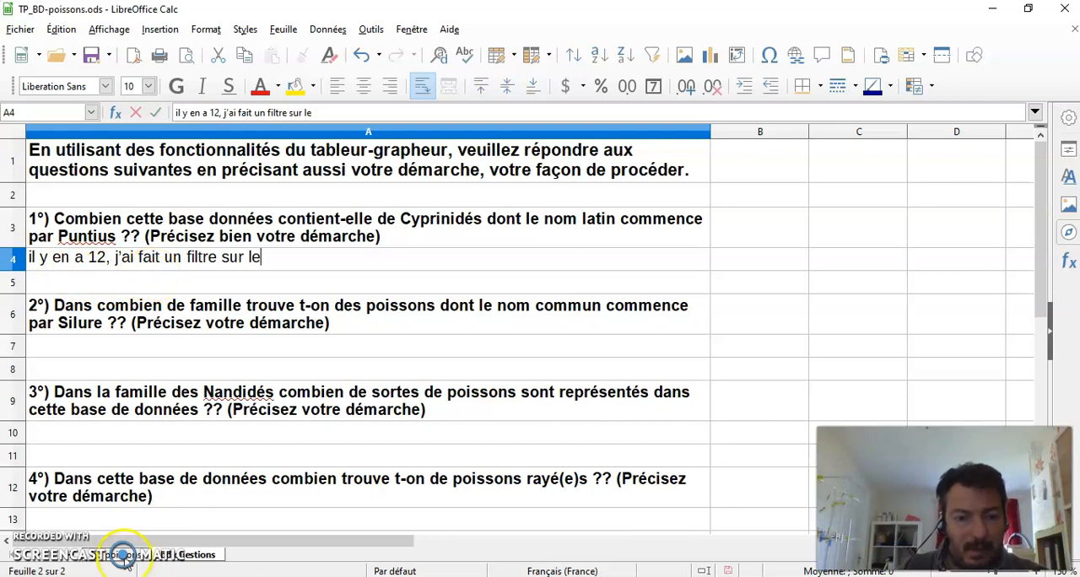
Step: After checking the filtered fish table, change "le" in A4 to "la famille cyprinidées, puis un second filtre sur ceux qui commencent par puntius"
left_click(122, 554)
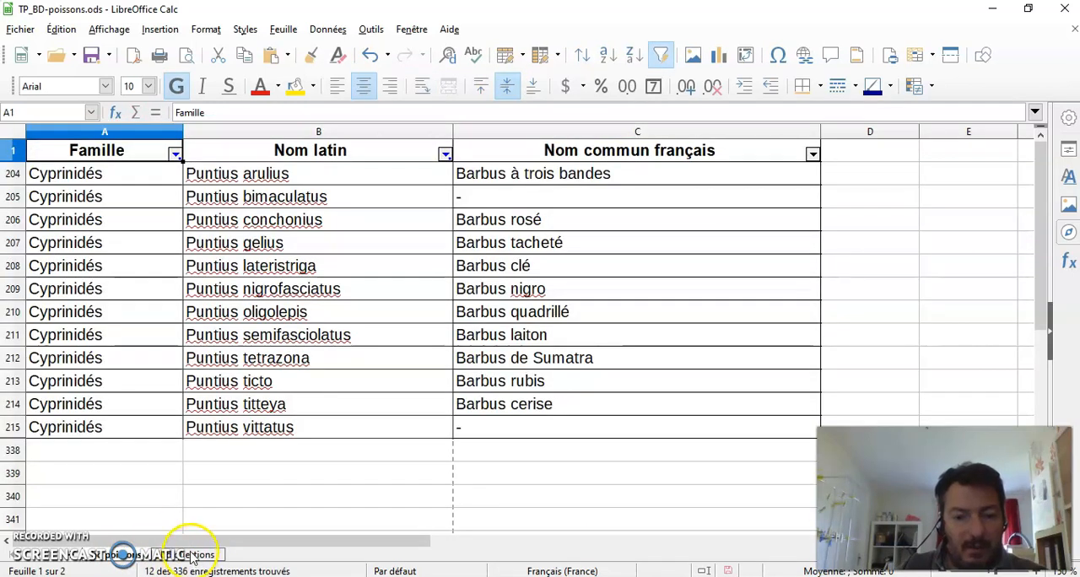
left_click(192, 554)
key("BackSpace")
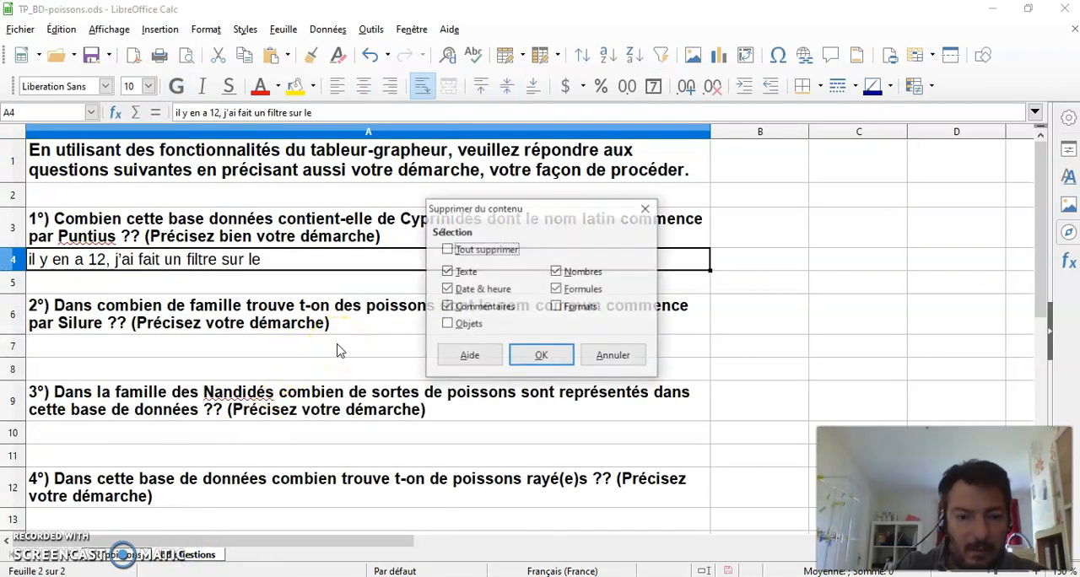
left_click(599, 355)
double_click(266, 264)
key("BackSpace")
type("a famille cyprinidées, pu")
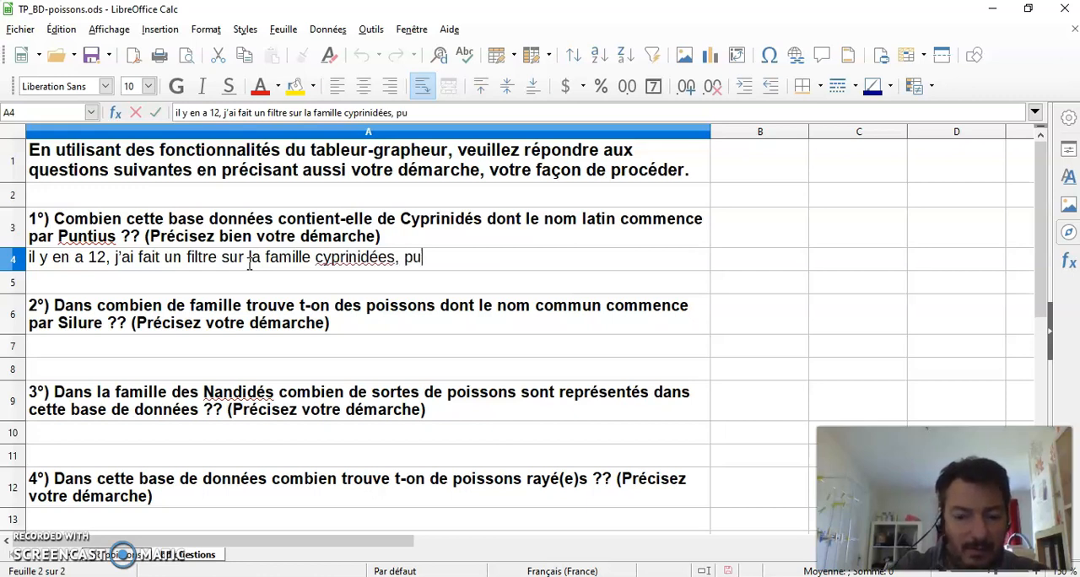
type("is un second filtre sur ceux")
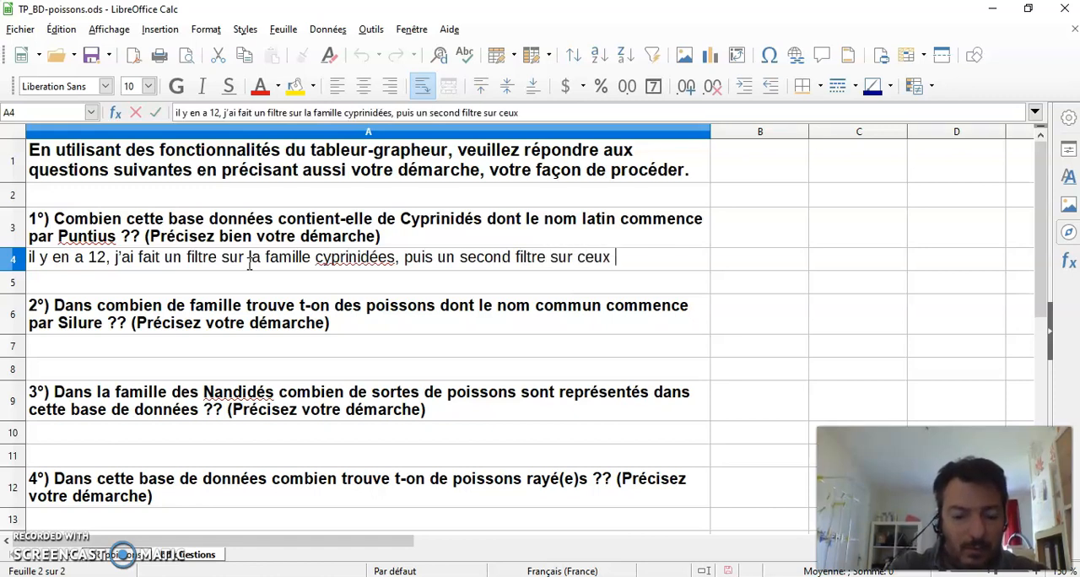
type("qui commen")
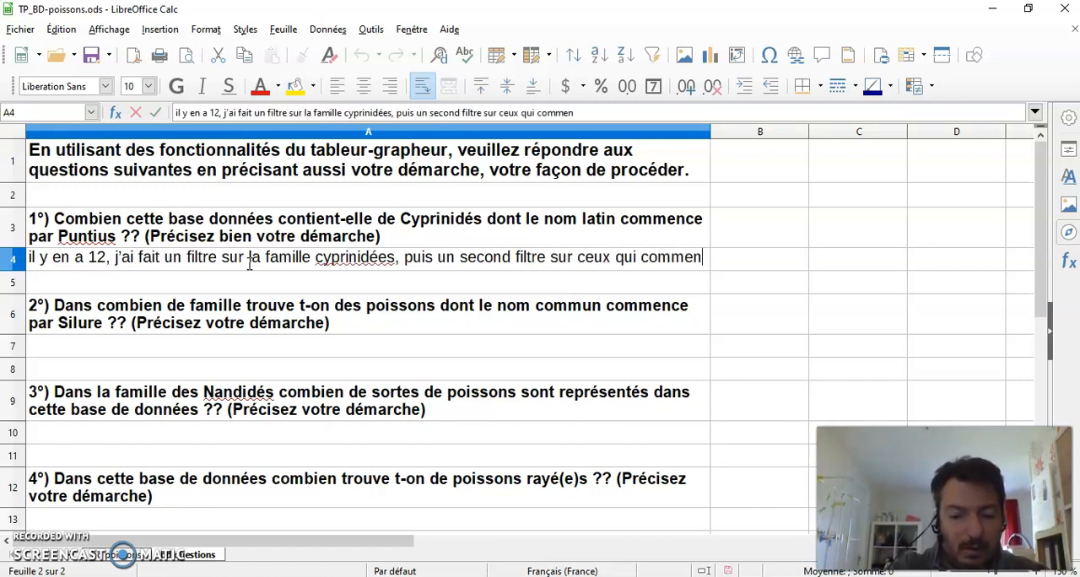
type("cent par puntius")
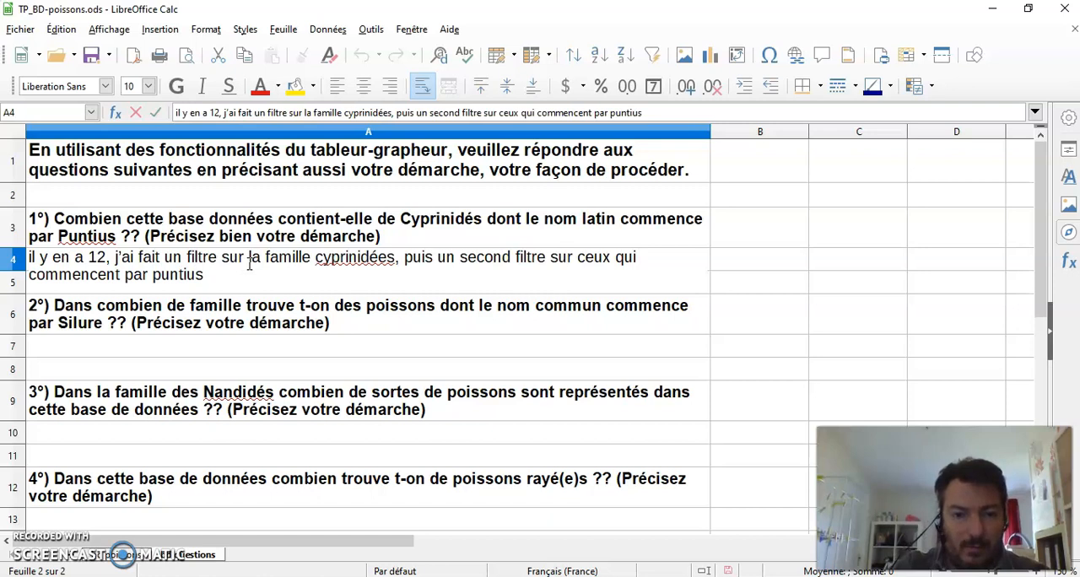
Step: Finish the answer in A4 with ", et j'ai compté le nombre d'enregistrements s'affichant."
type("j'ai")
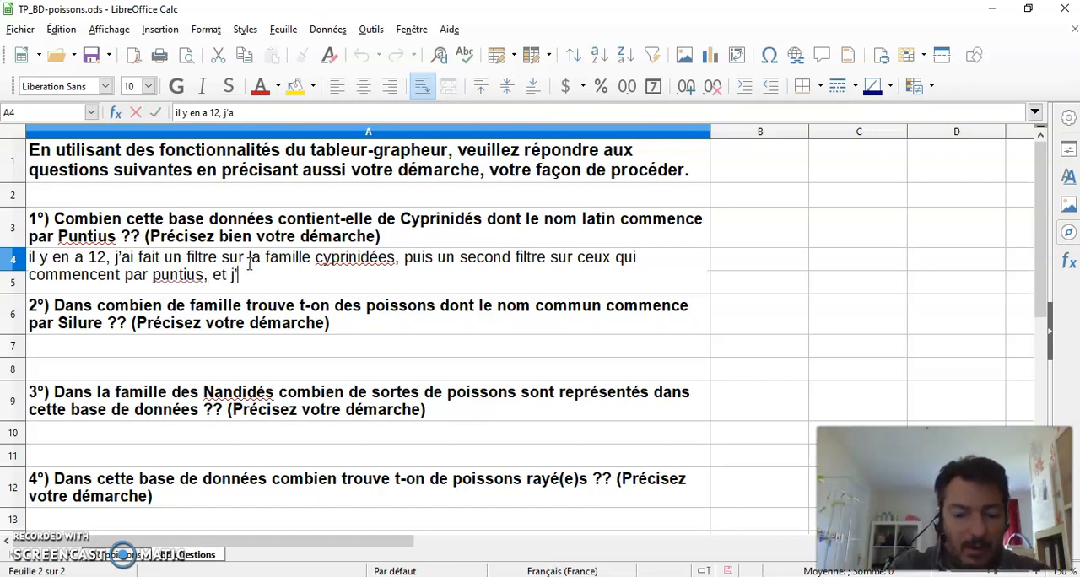
type(" compté le nombre d'enregistrements")
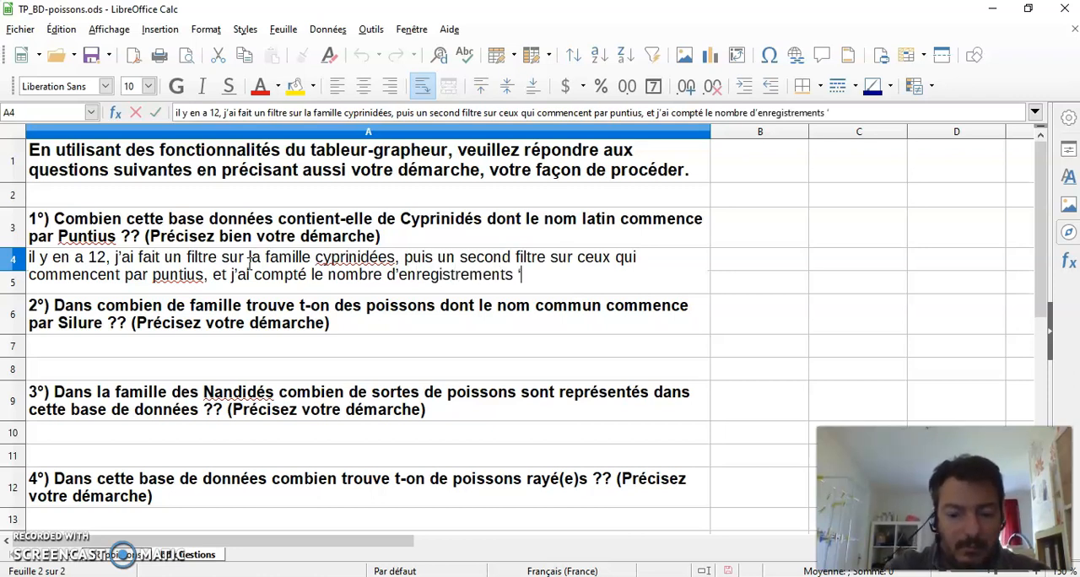
type("hant")
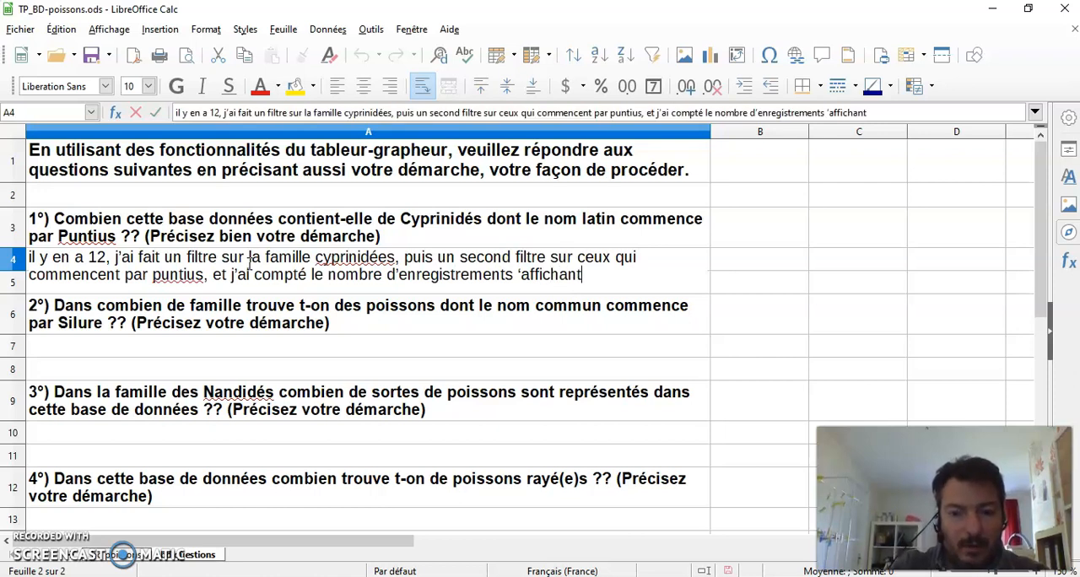
left_click(519, 276)
type("s")
left_click(595, 272)
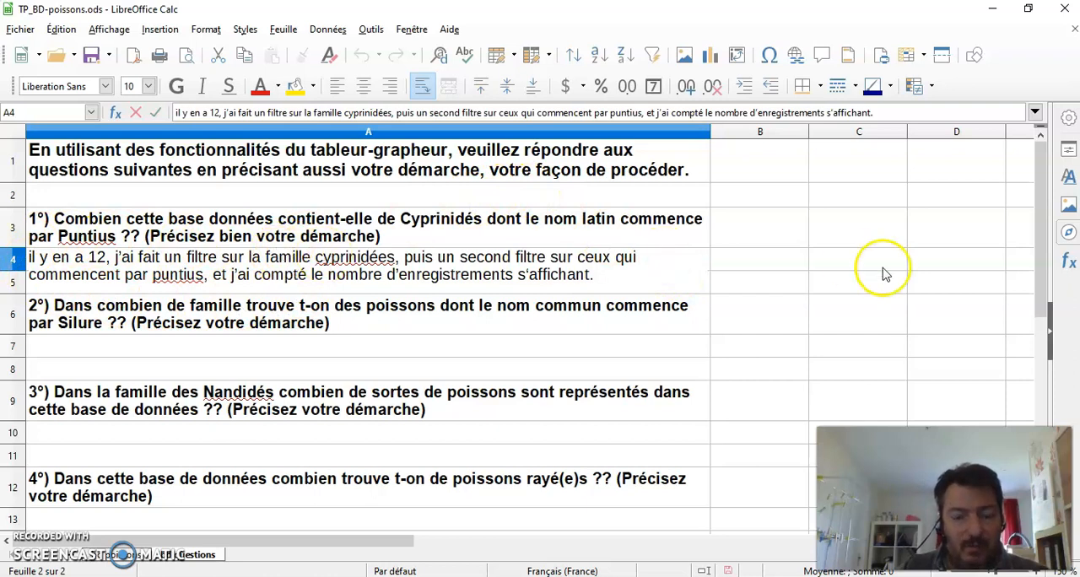
left_click(778, 264)
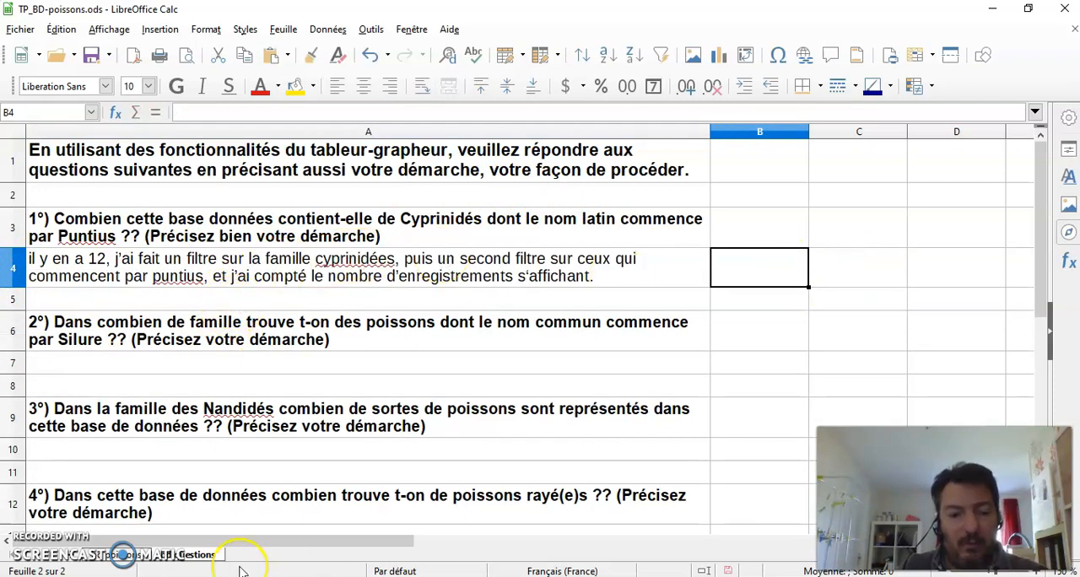
Step: Reset the Nom latin and Famille filters on the fish sheet to include all entries
left_click(133, 556)
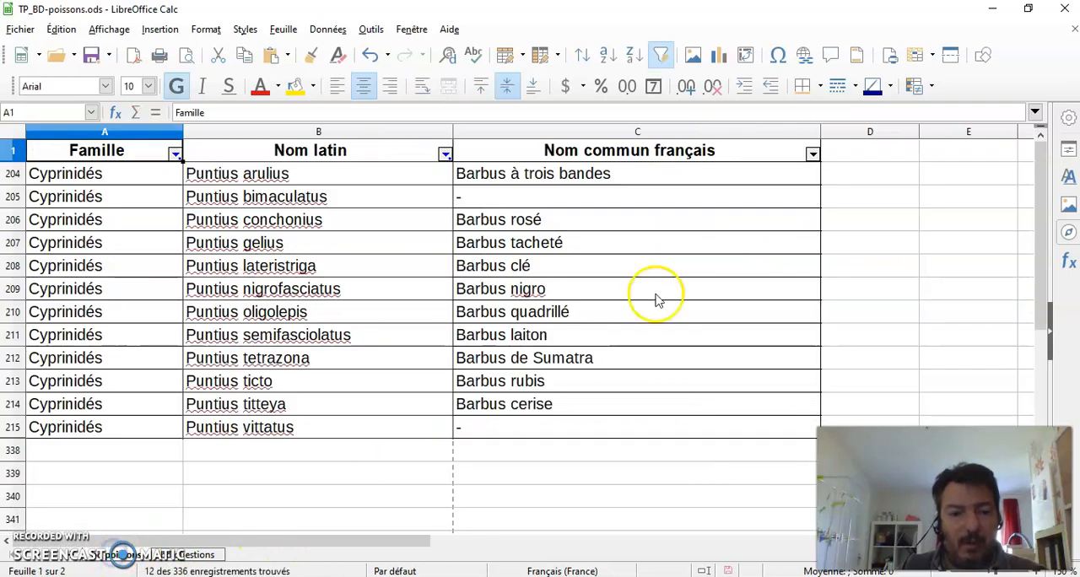
left_click(446, 155)
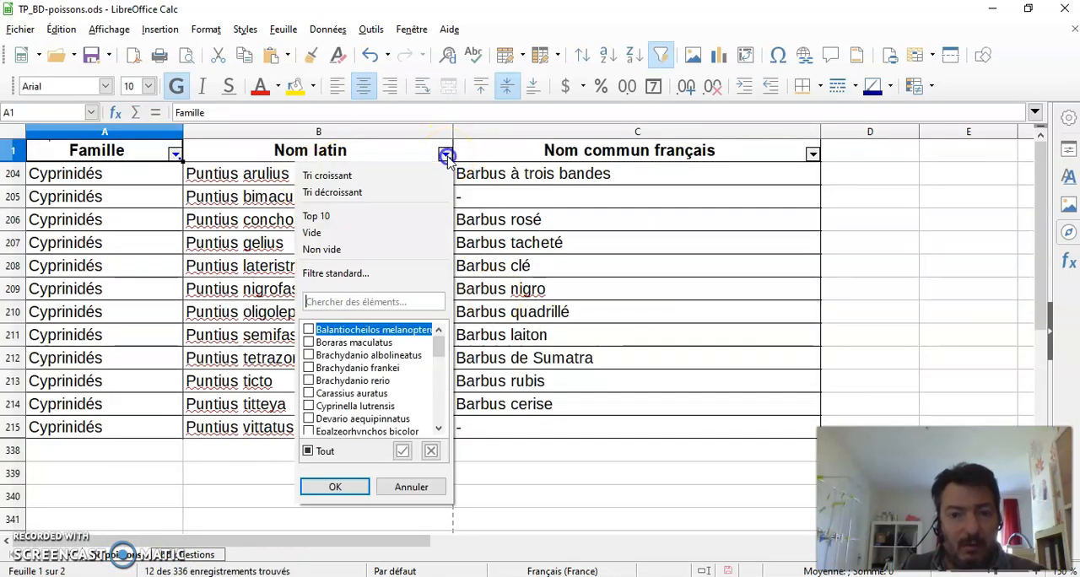
left_click(309, 452)
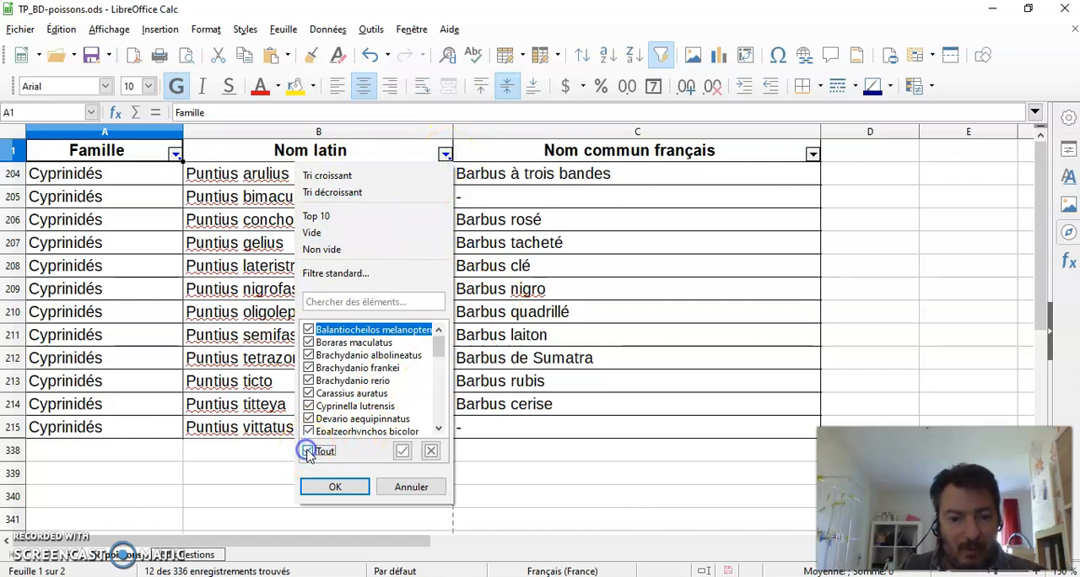
left_click(335, 487)
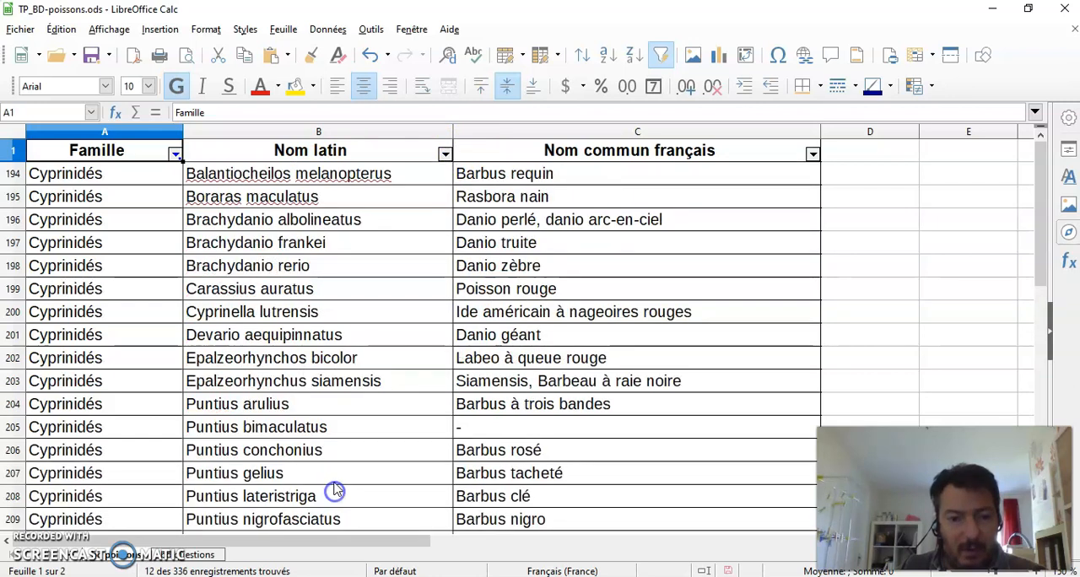
left_click(174, 154)
left_click(38, 453)
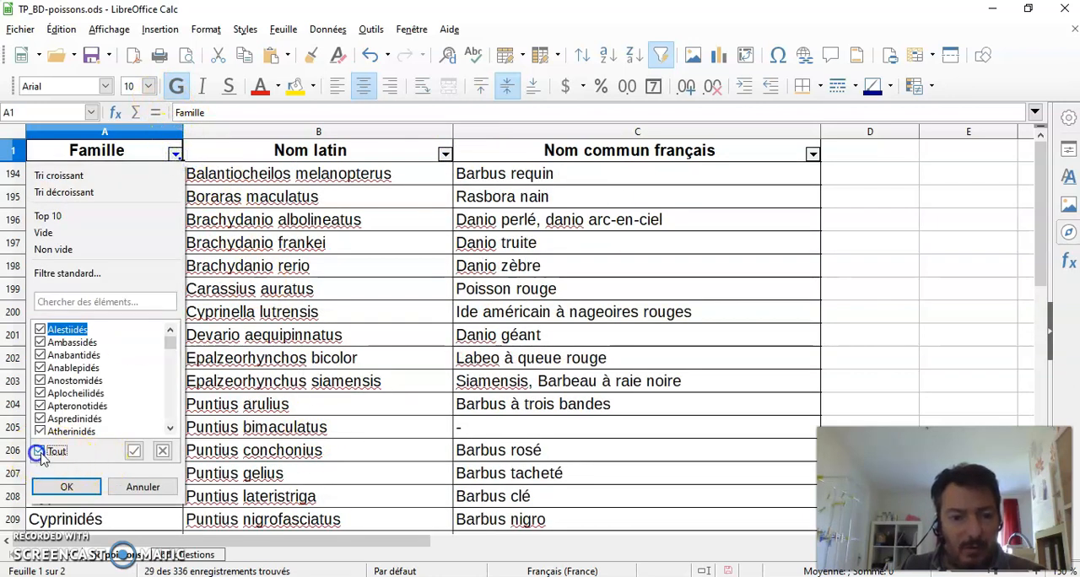
left_click(65, 488)
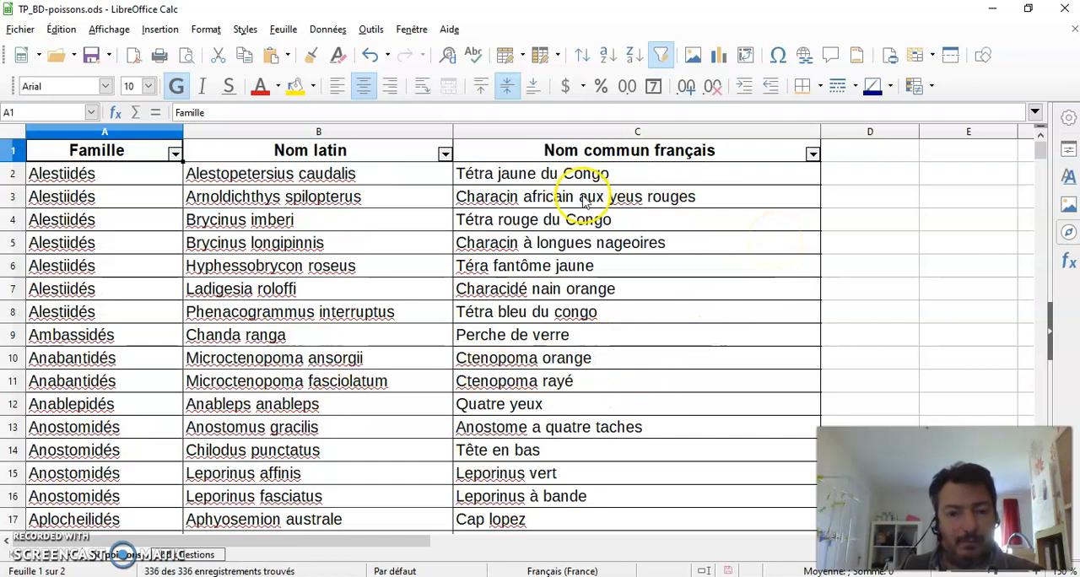
Step: Start a standard filter on the fish table with the field Nom commun français and the condition Contient
left_click(812, 155)
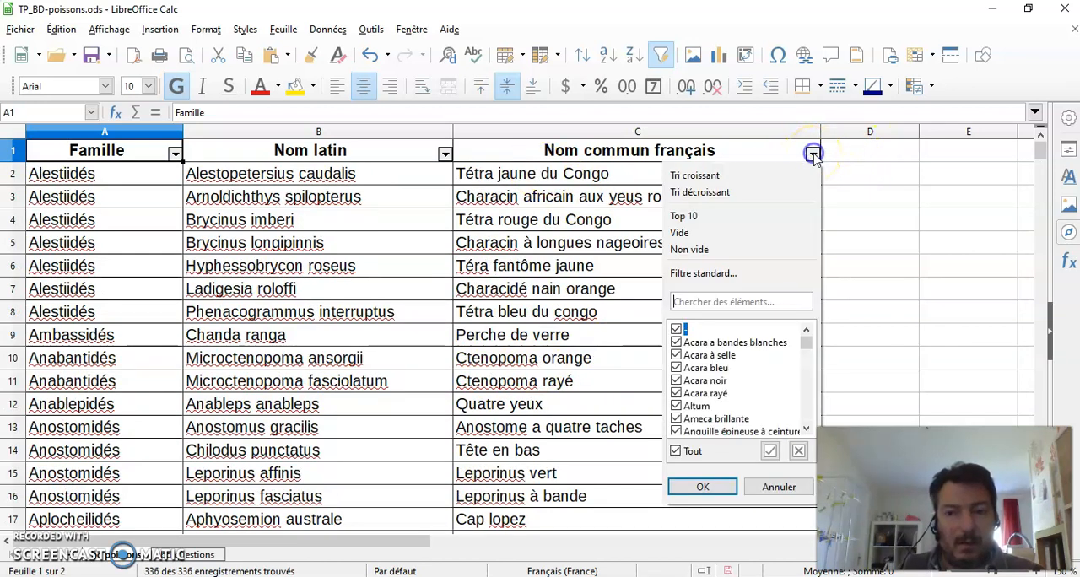
left_click(813, 156)
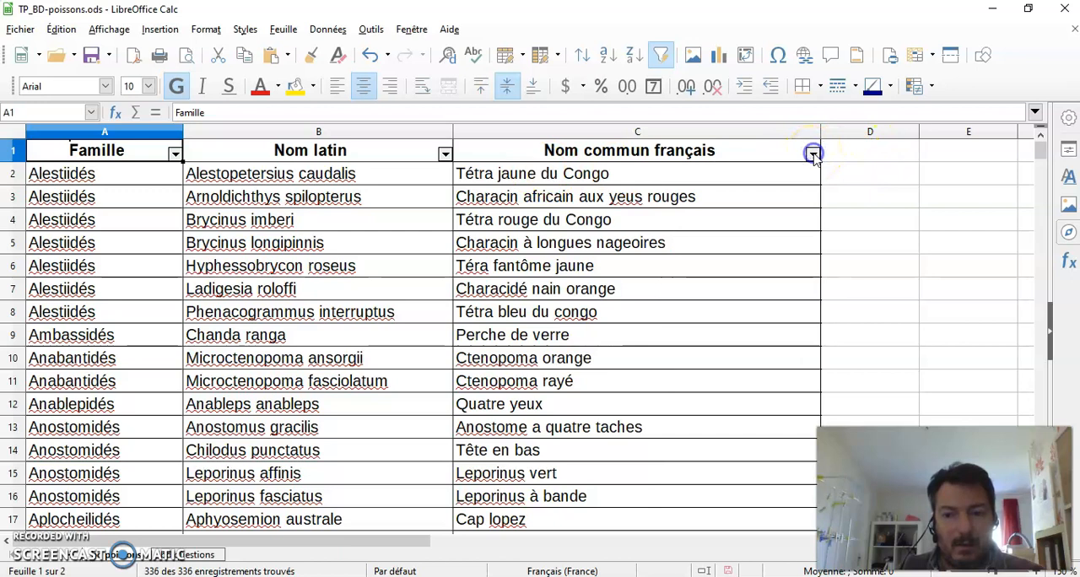
left_click(328, 28)
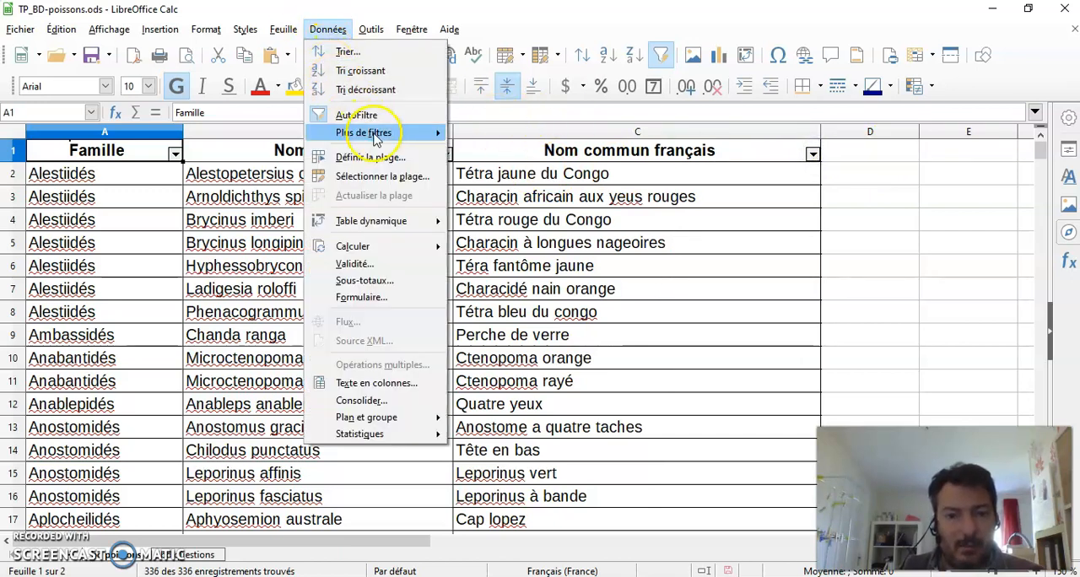
mouse_move(380, 137)
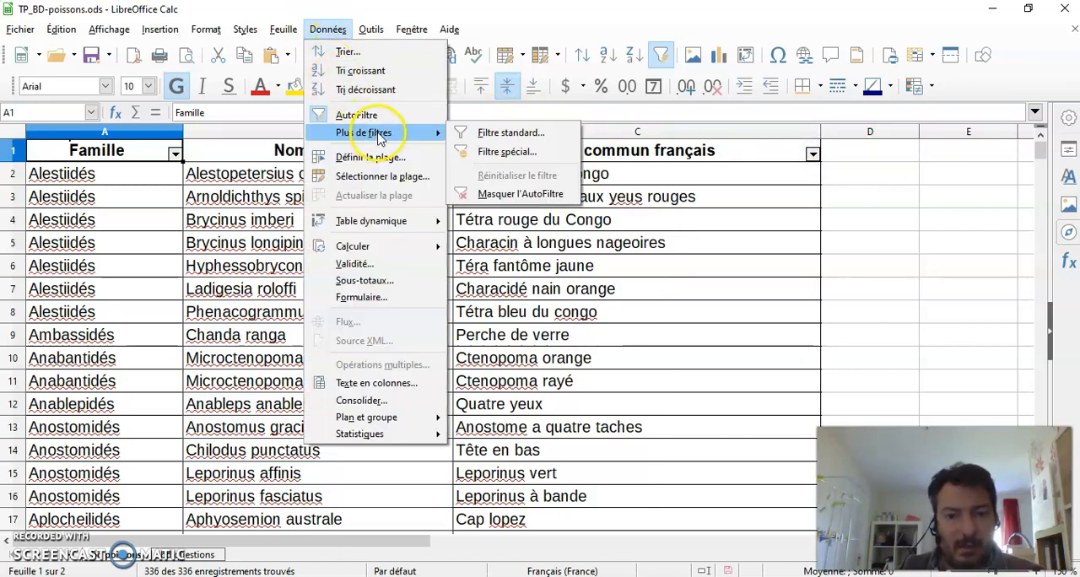
left_click(538, 135)
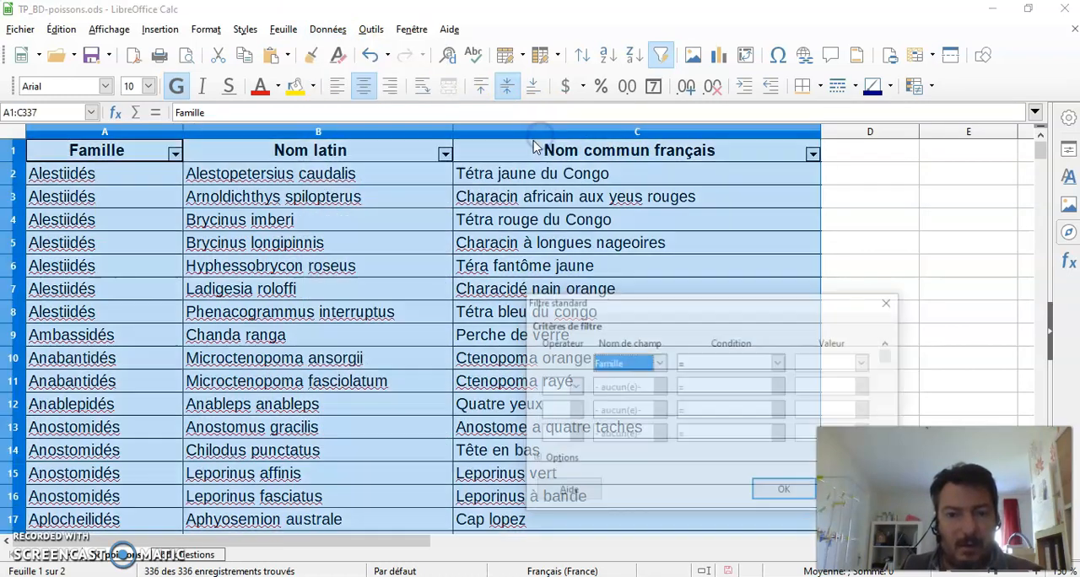
left_click_drag(731, 304, 547, 192)
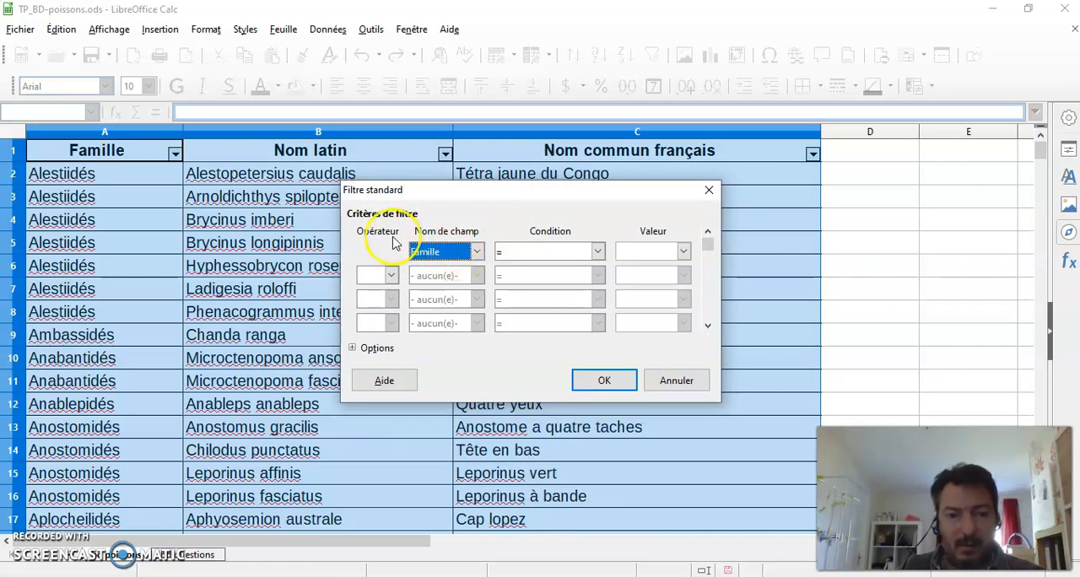
left_click(477, 252)
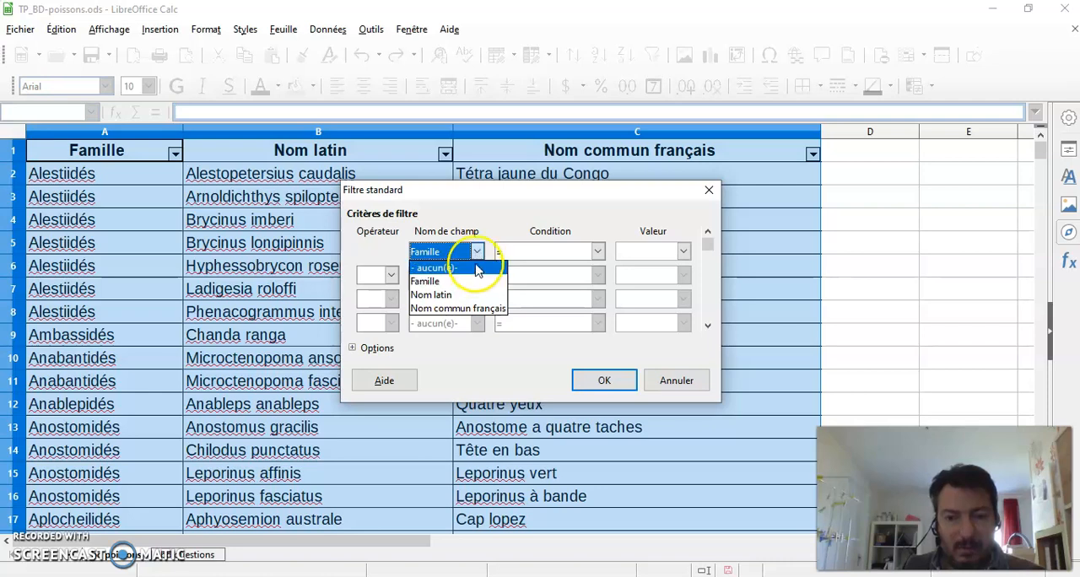
left_click(470, 315)
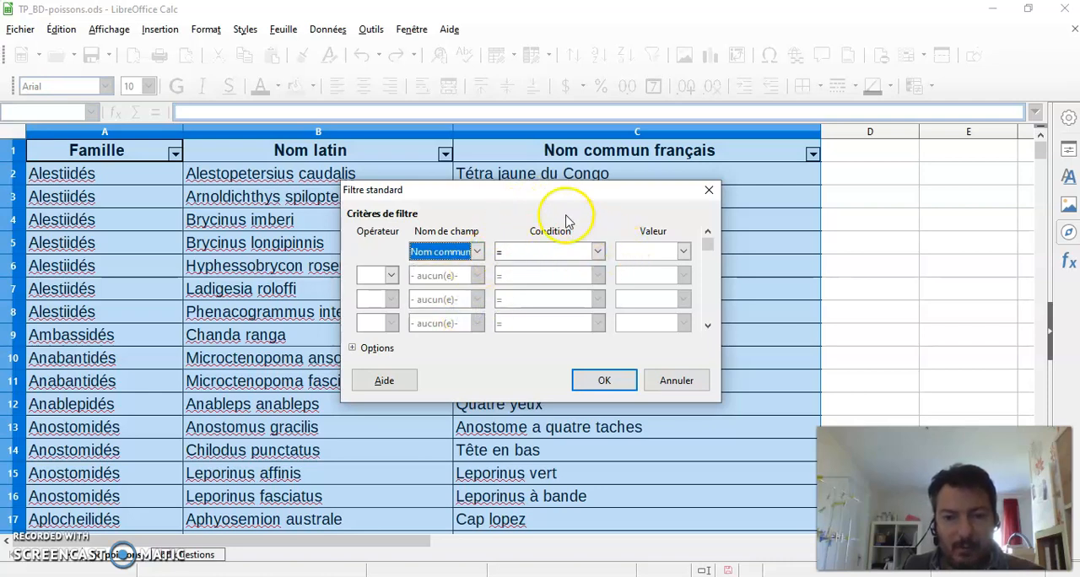
left_click(597, 250)
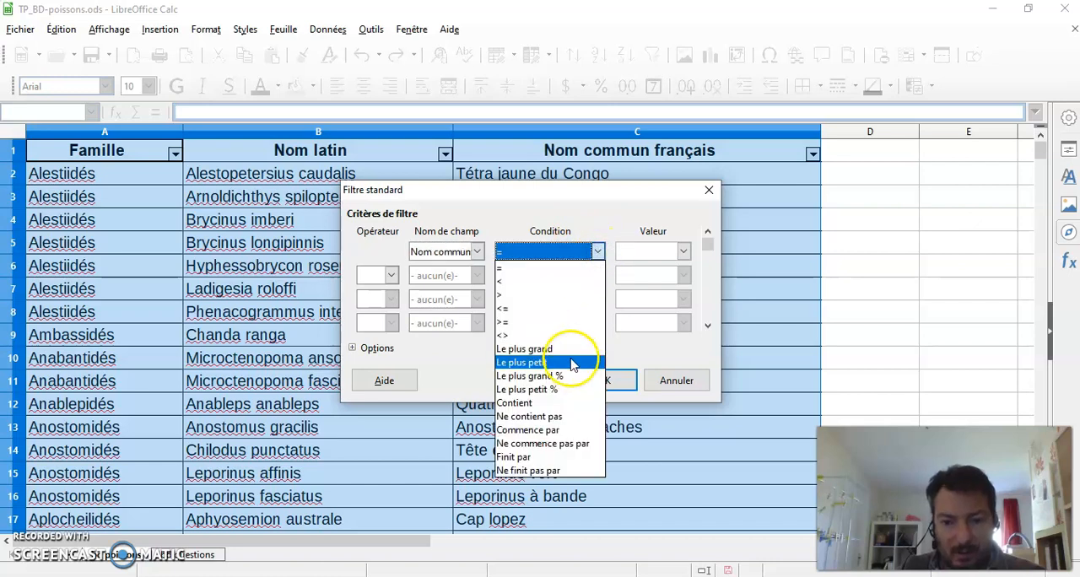
left_click(548, 402)
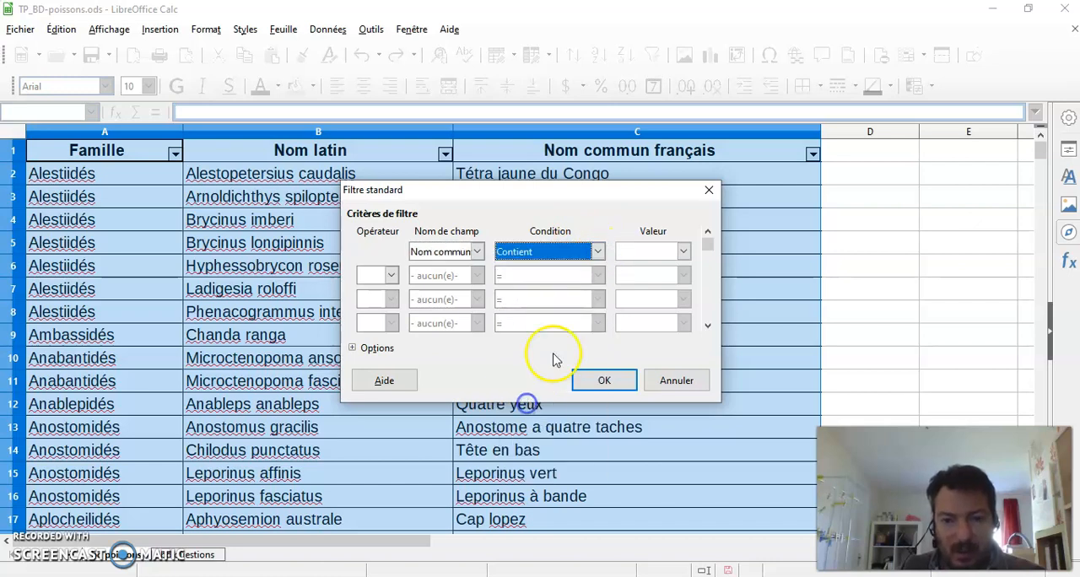
Step: Choose Néon as the value for the Nom commun français condition and apply the standard filter
left_click(683, 251)
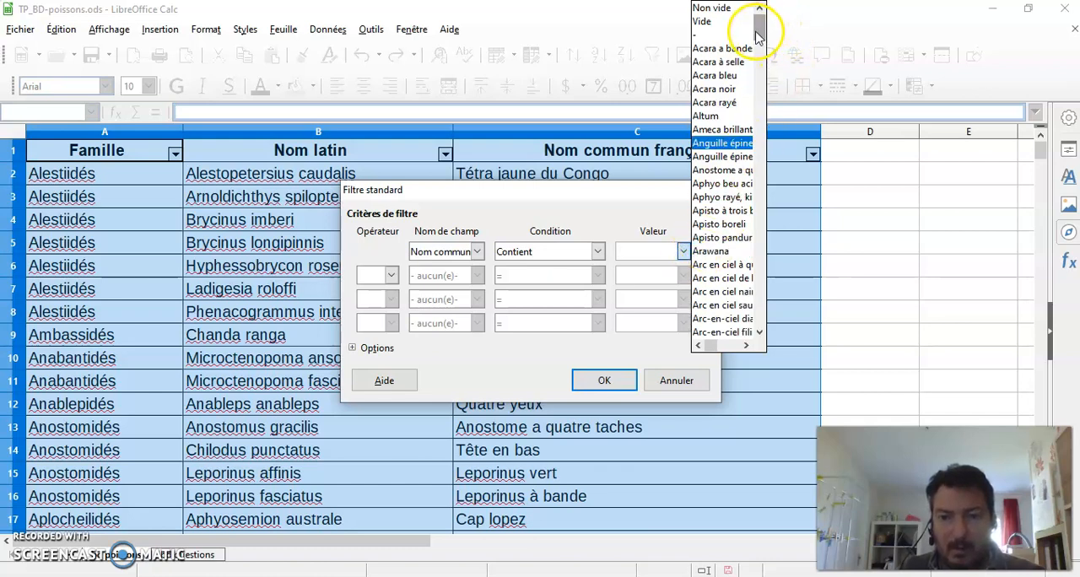
left_click_drag(763, 28, 772, 240)
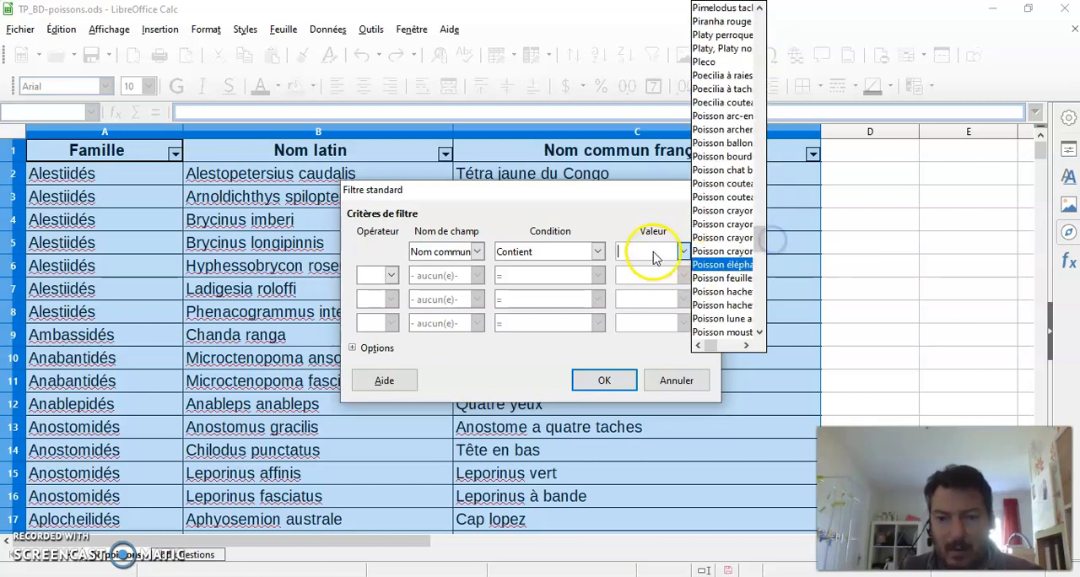
left_click(653, 251)
left_click(685, 252)
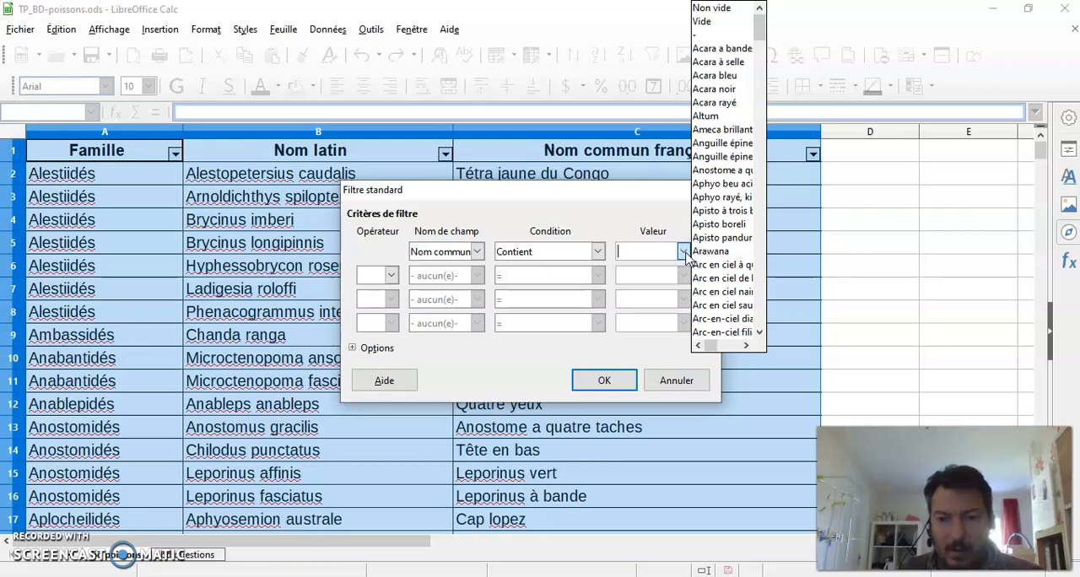
left_click_drag(762, 29, 775, 216)
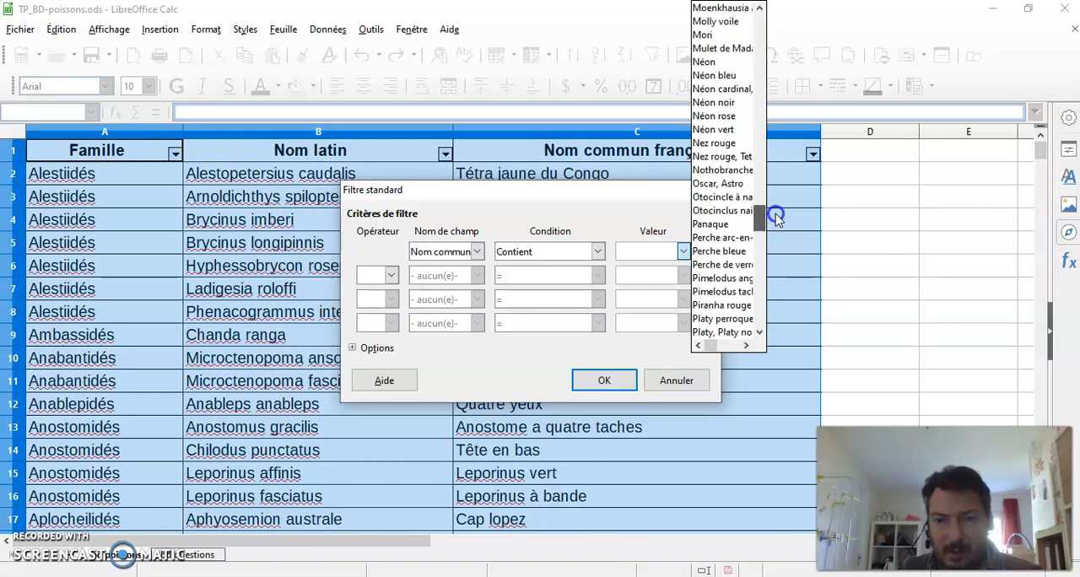
left_click(736, 61)
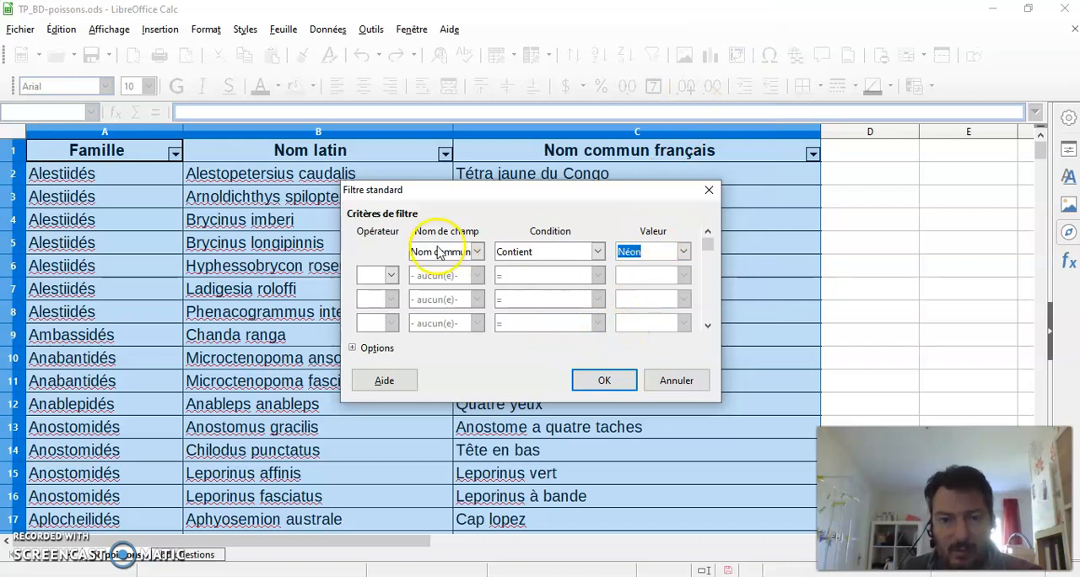
left_click(612, 380)
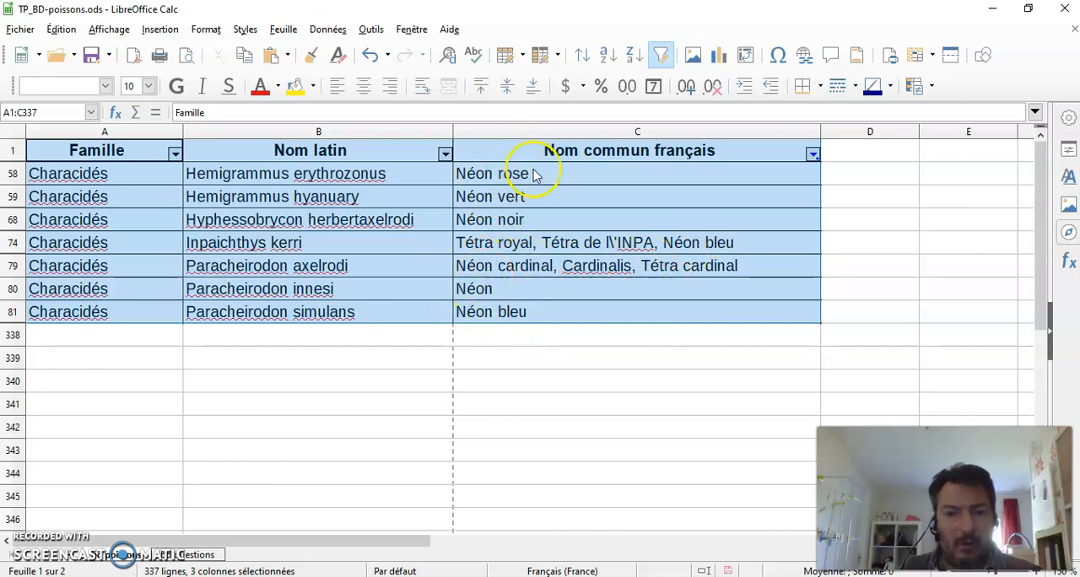
Step: Reset the Nom commun français filter on the fish sheet to include all entries
left_click(812, 155)
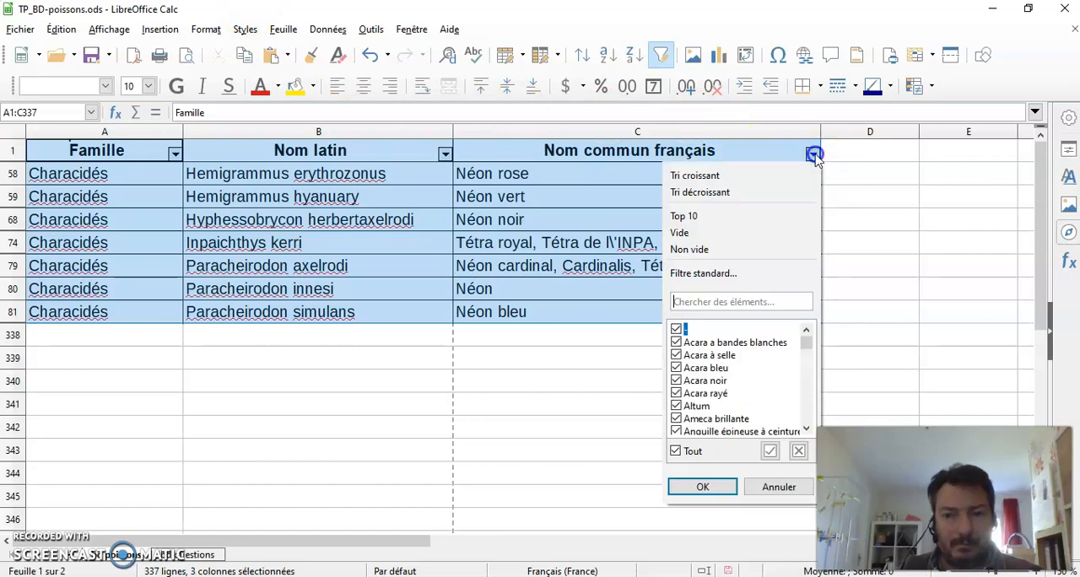
left_click(675, 451)
left_click(675, 452)
left_click(693, 486)
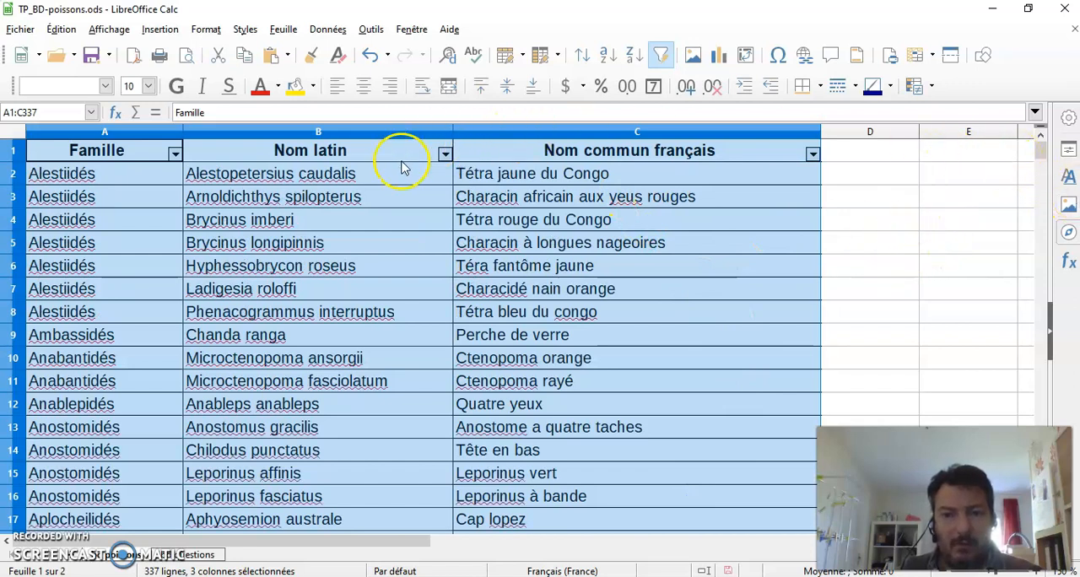
left_click(888, 234)
left_click(326, 29)
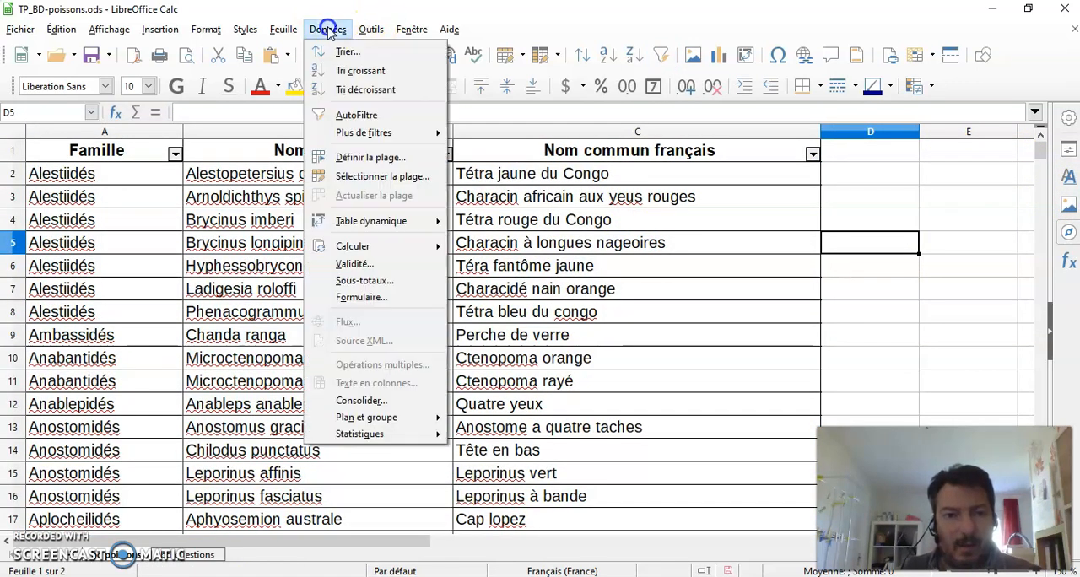
mouse_move(419, 135)
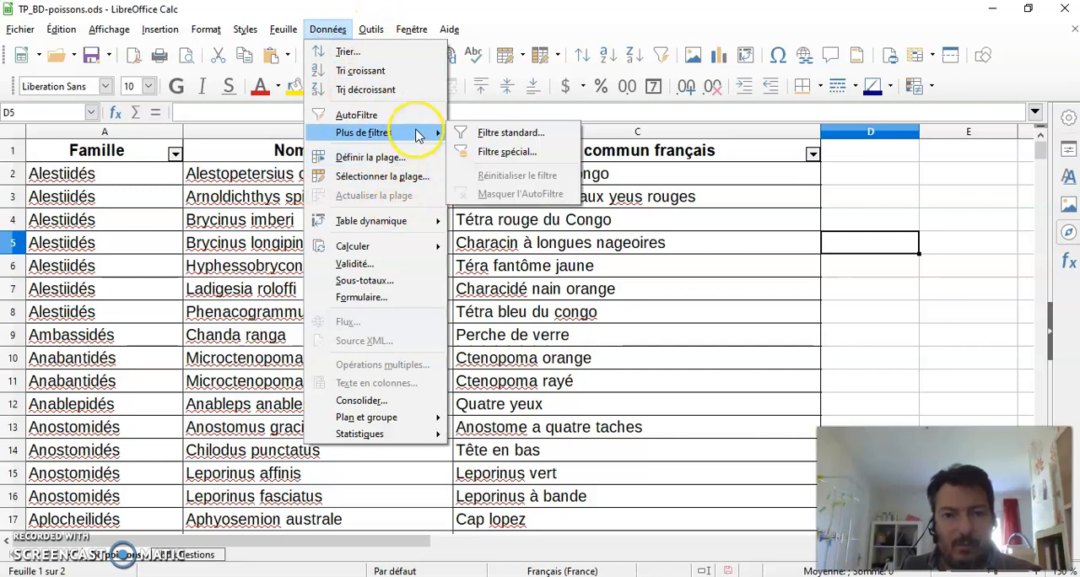
left_click(531, 153)
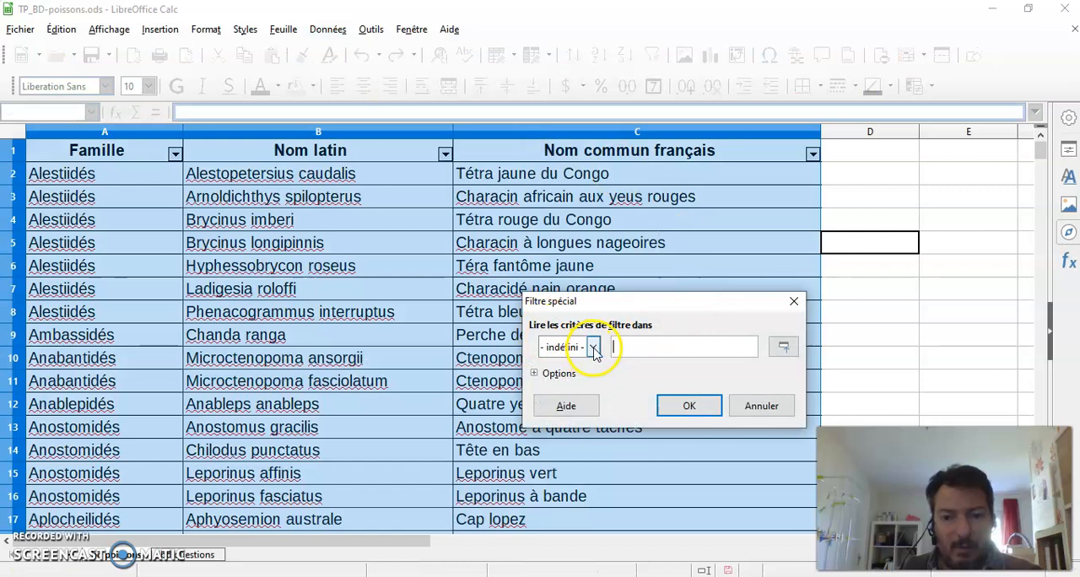
left_click(594, 347)
left_click(593, 347)
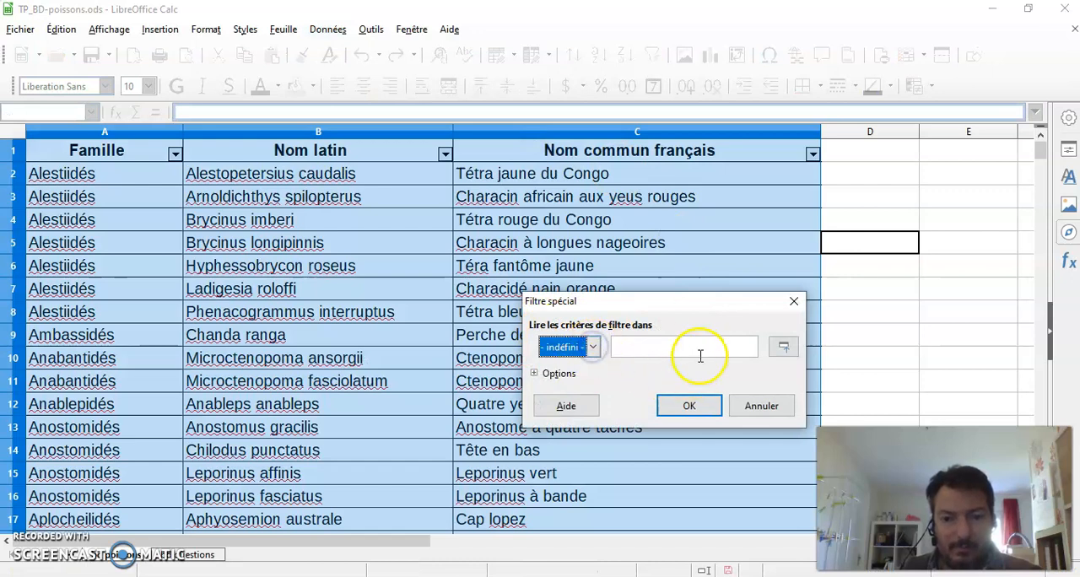
left_click(757, 409)
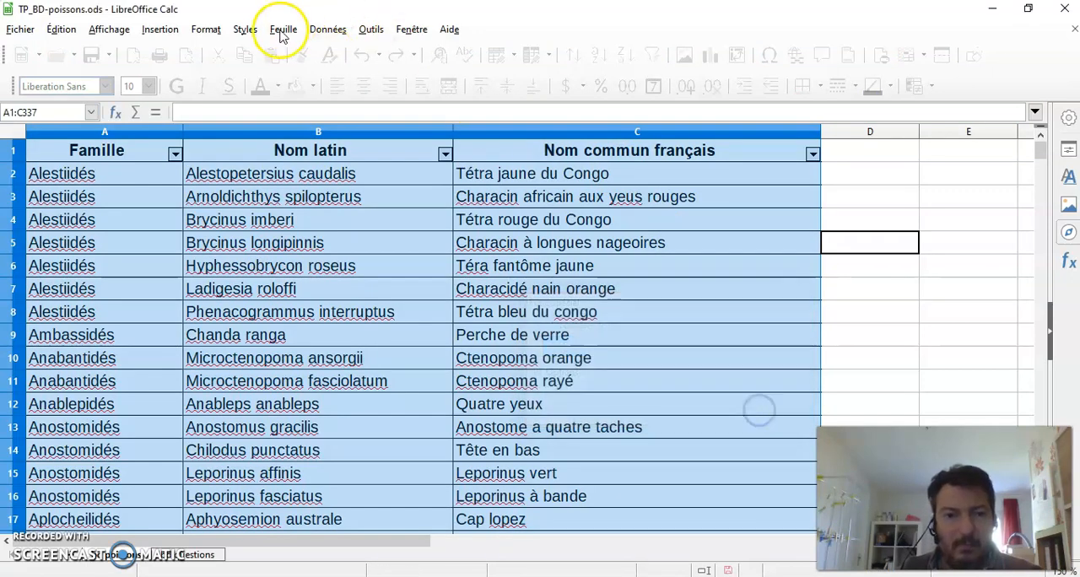
left_click(328, 30)
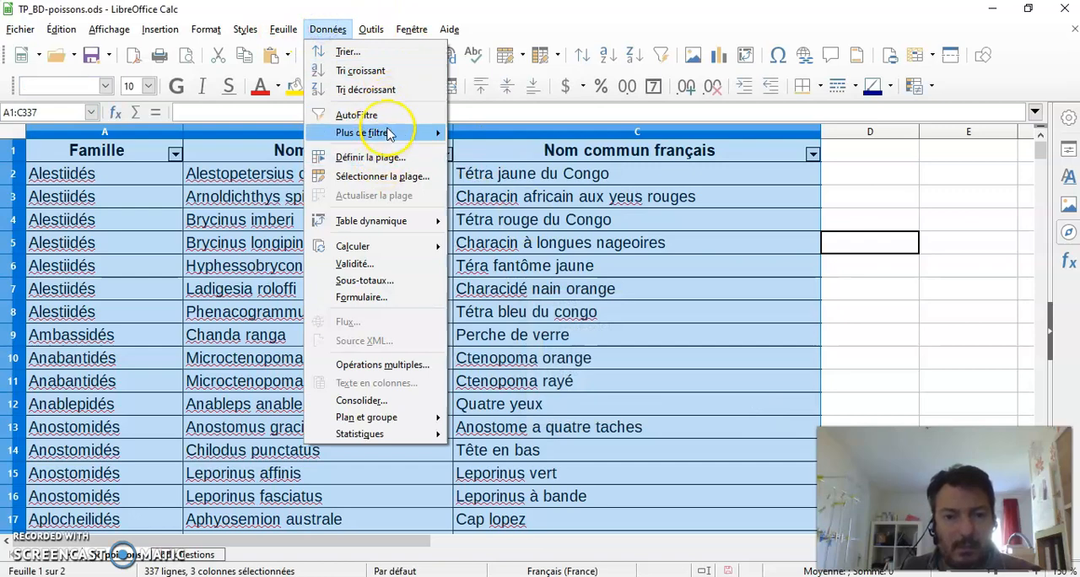
mouse_move(393, 133)
left_click(521, 155)
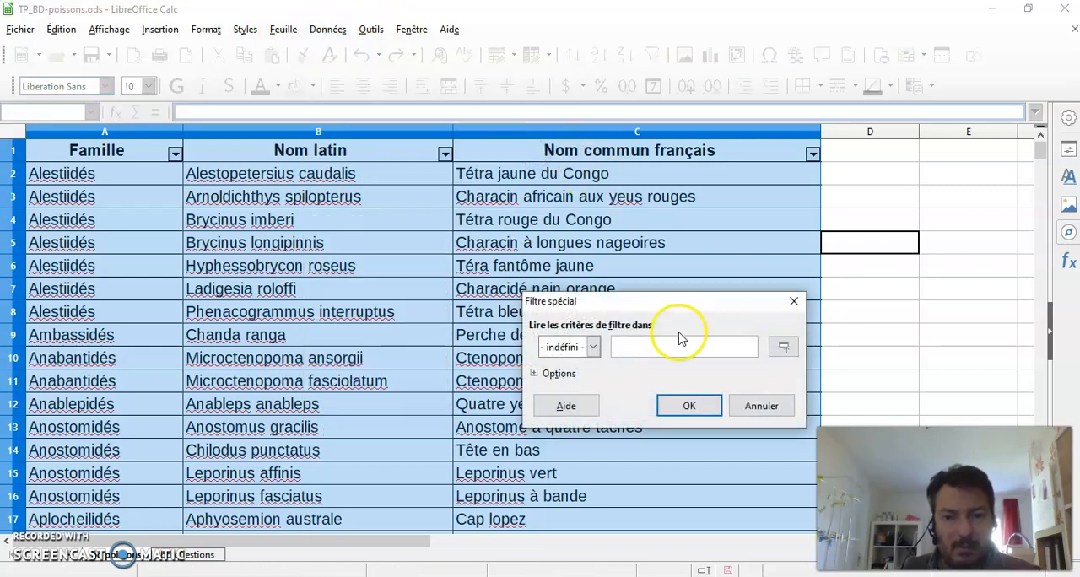
left_click(759, 405)
left_click(857, 287)
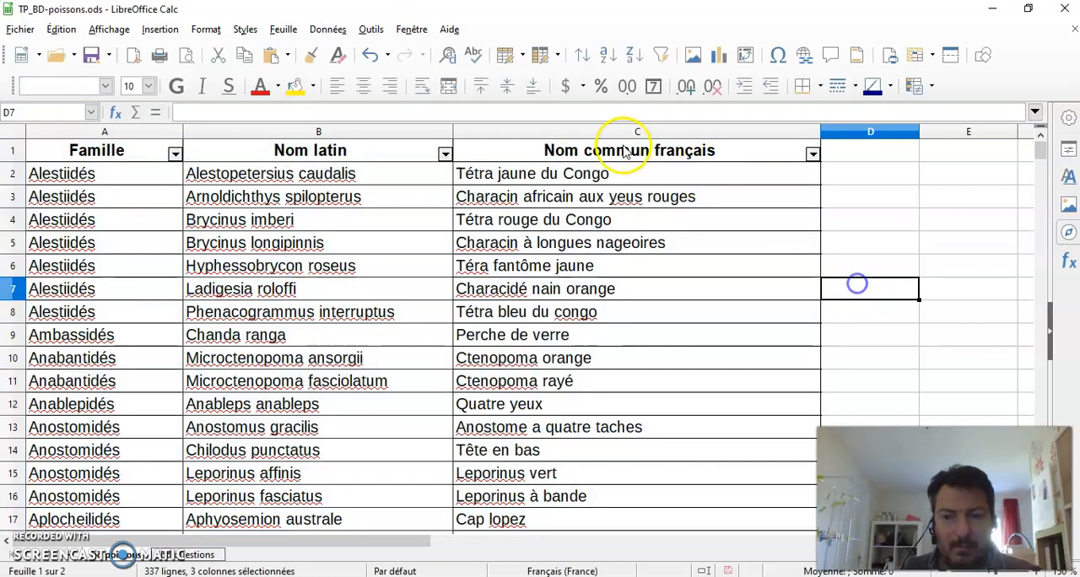
left_click(327, 30)
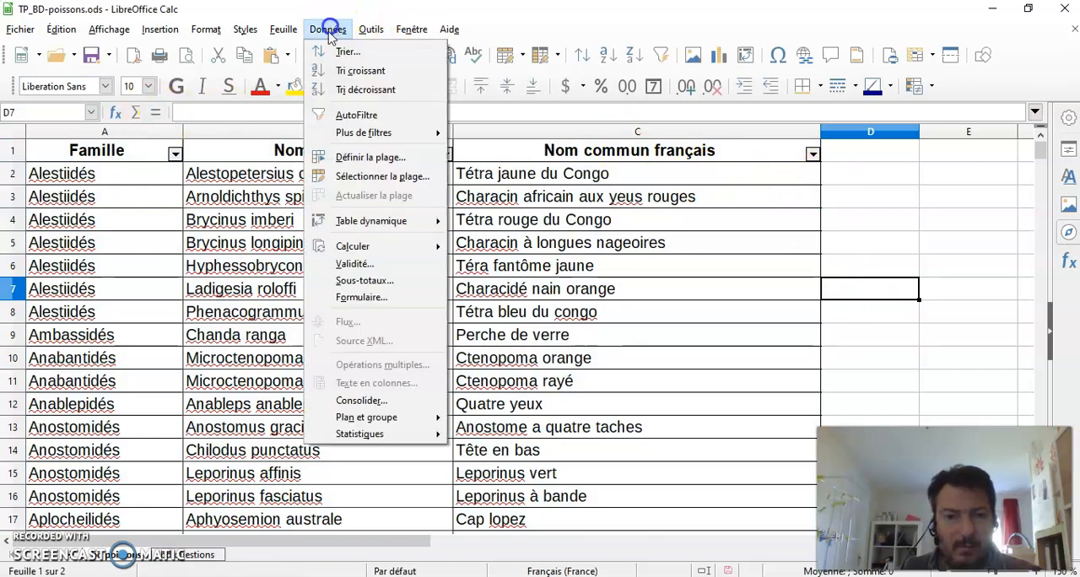
mouse_move(405, 132)
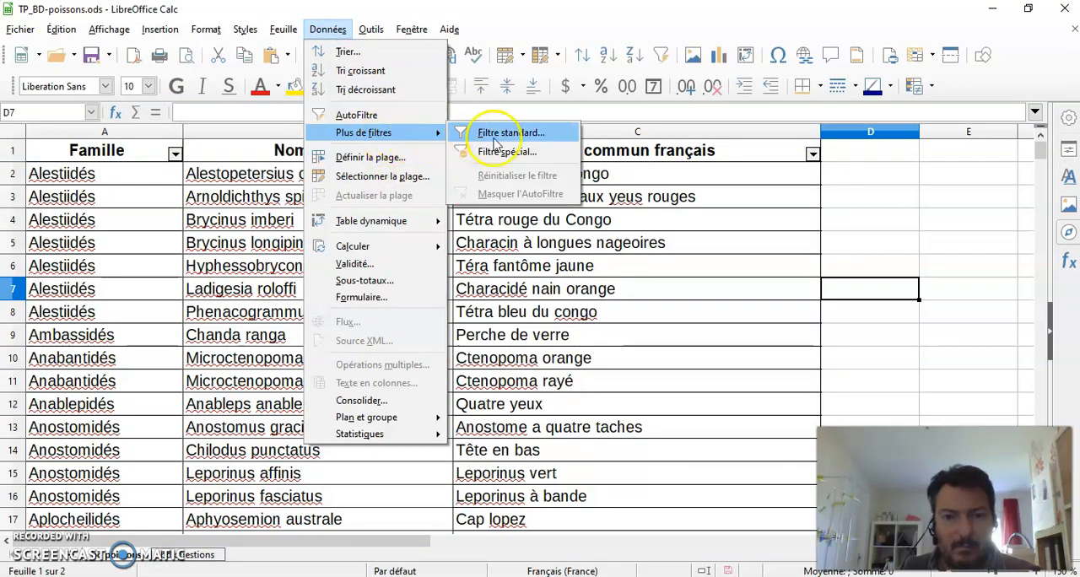
left_click(511, 156)
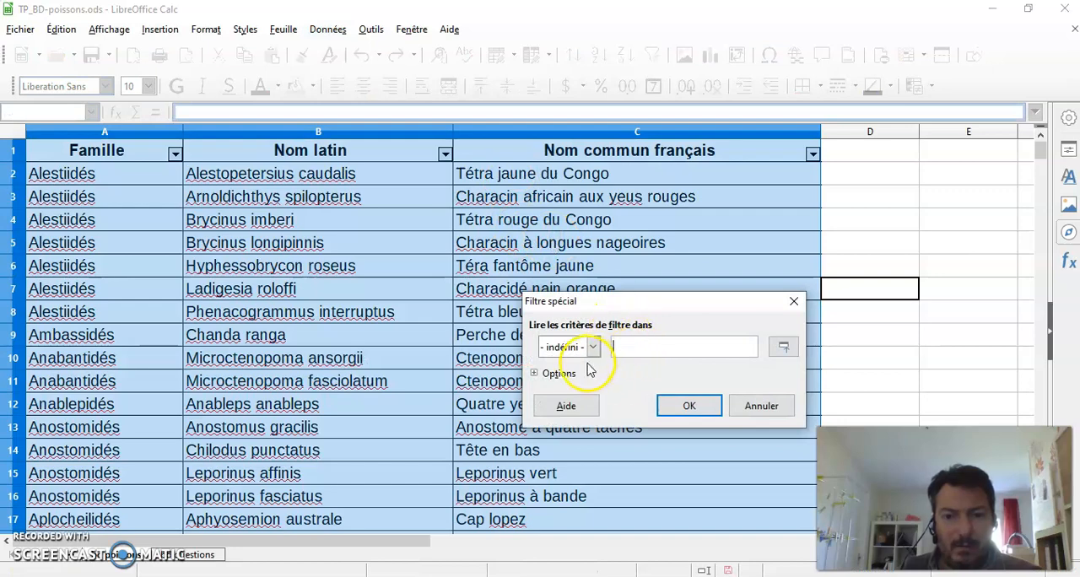
left_click(755, 405)
left_click(938, 236)
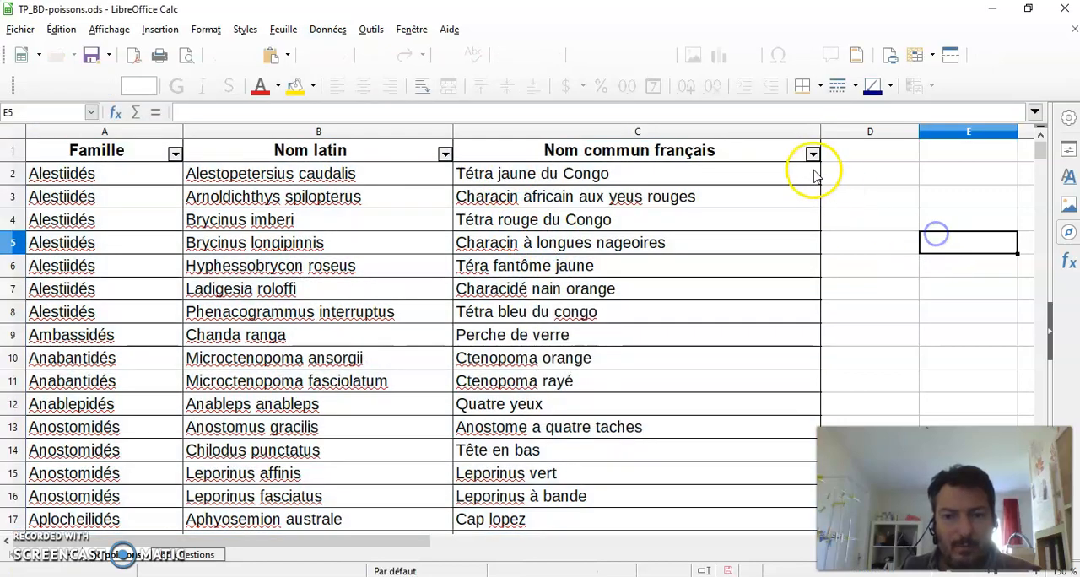
left_click(812, 154)
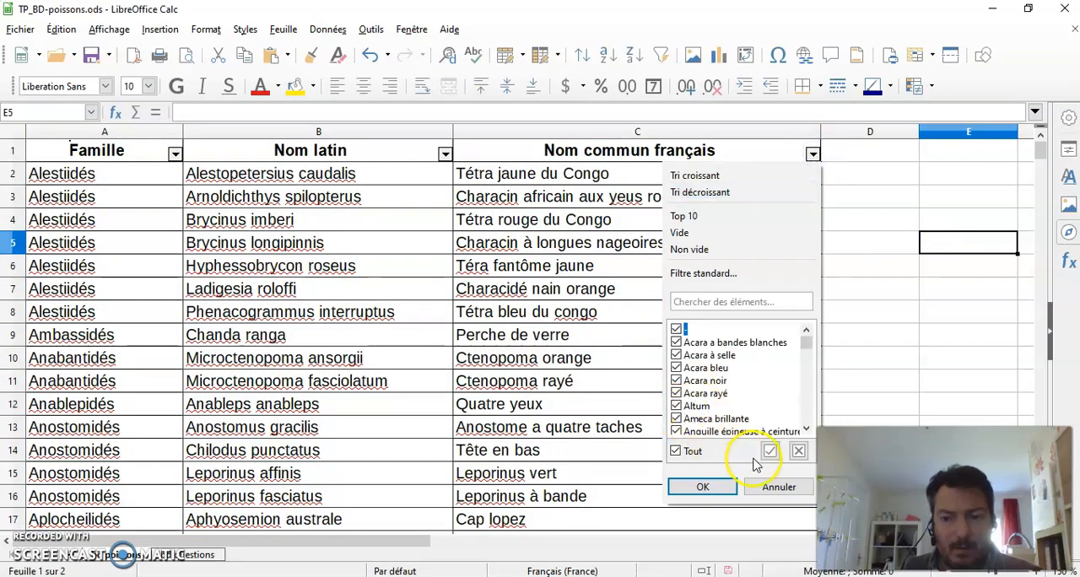
left_click(708, 487)
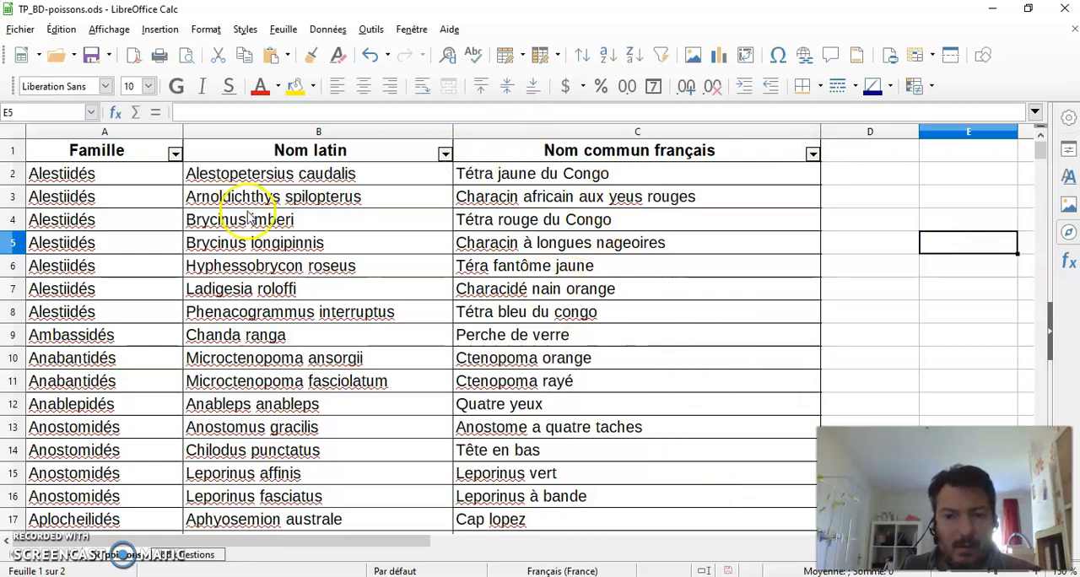
Step: Undo the recent filter changes back to the answer entry in A4, keeping its complete text on the questions sheet
left_click(371, 56)
left_click(371, 56)
left_click(371, 56)
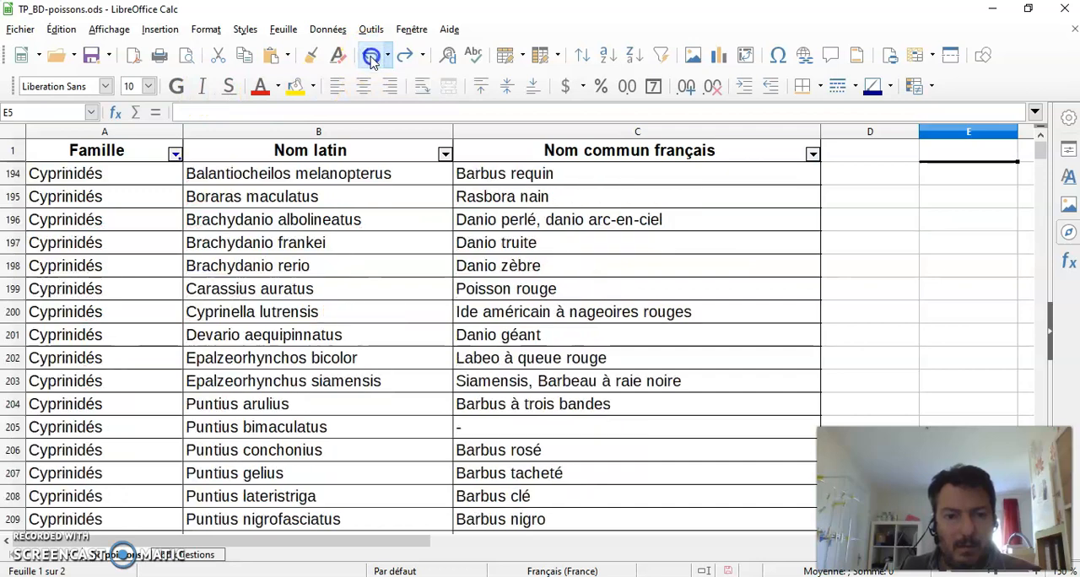
left_click(371, 56)
left_click(371, 56)
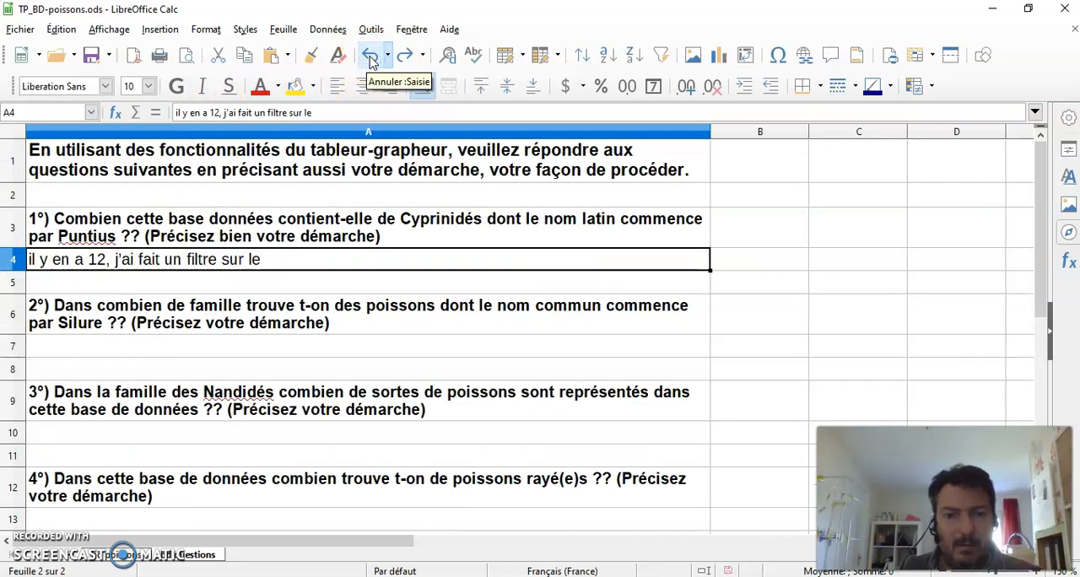
left_click(371, 58)
left_click(373, 61)
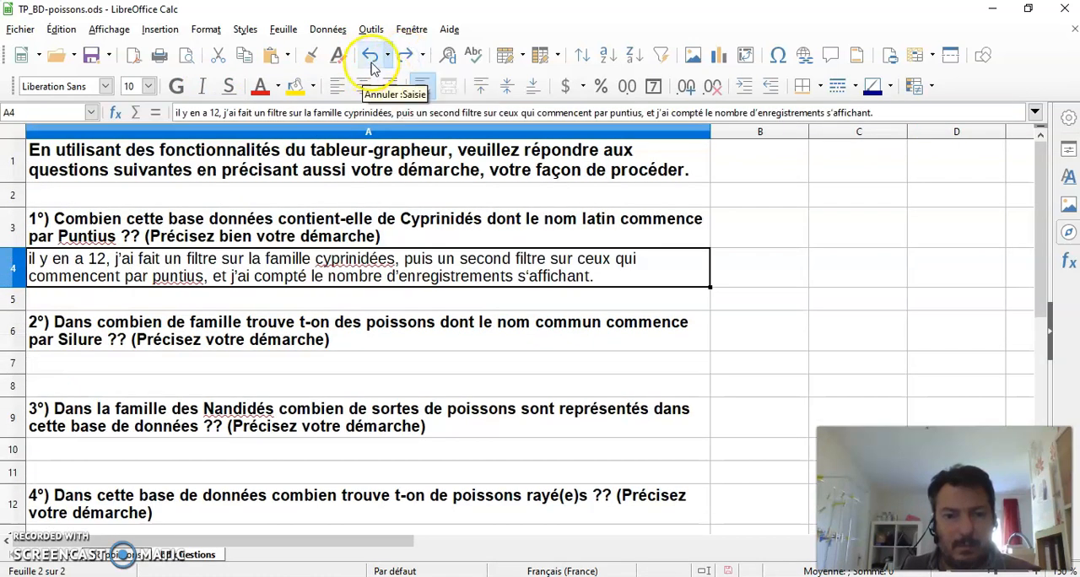
Step: Clear the Nom latin and Famille filters on the fish sheet so that all entries are included
left_click(125, 556)
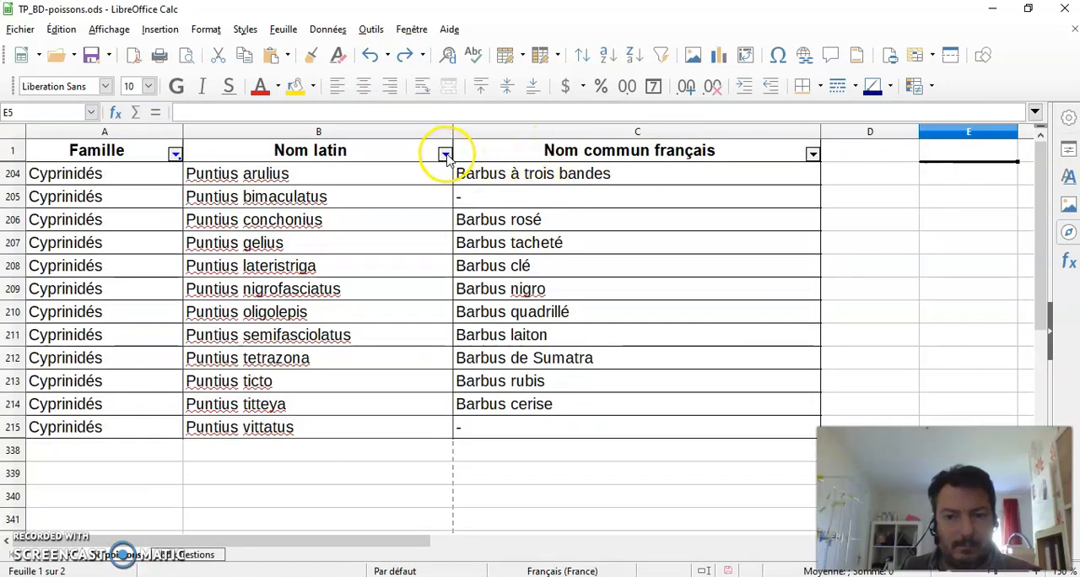
left_click(445, 156)
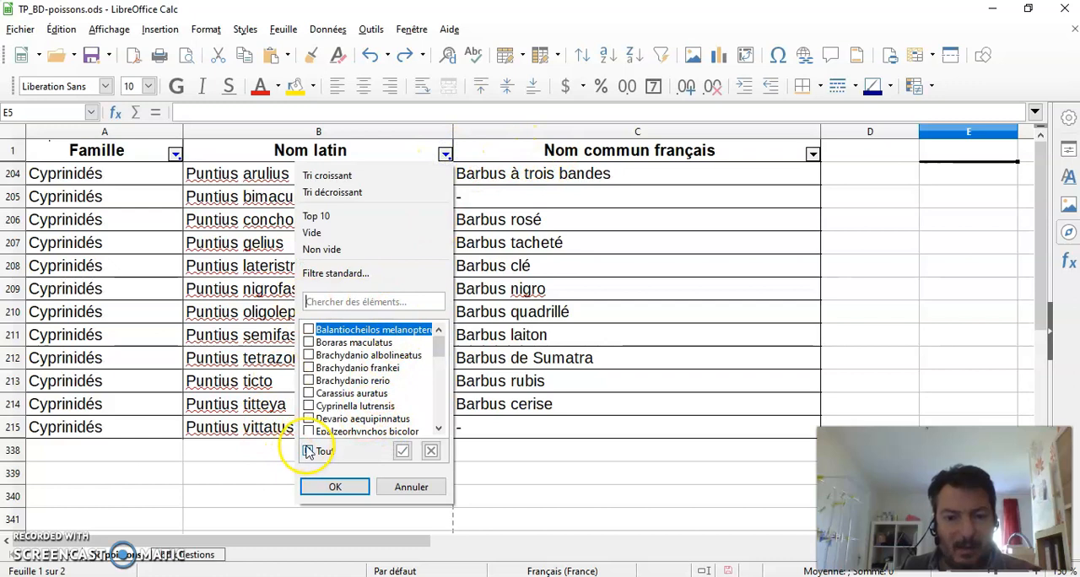
left_click(333, 487)
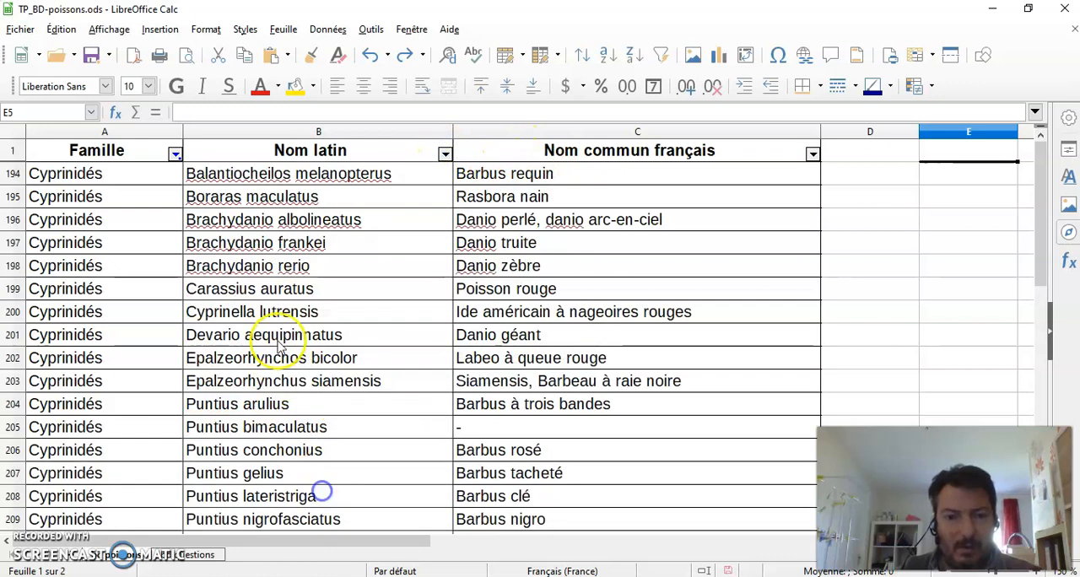
left_click(174, 155)
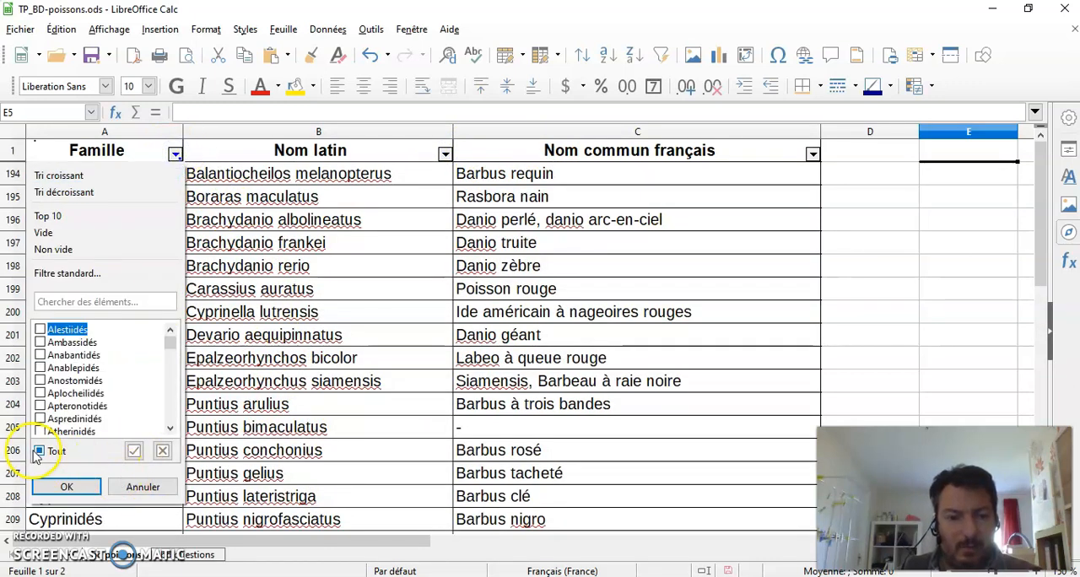
left_click(51, 486)
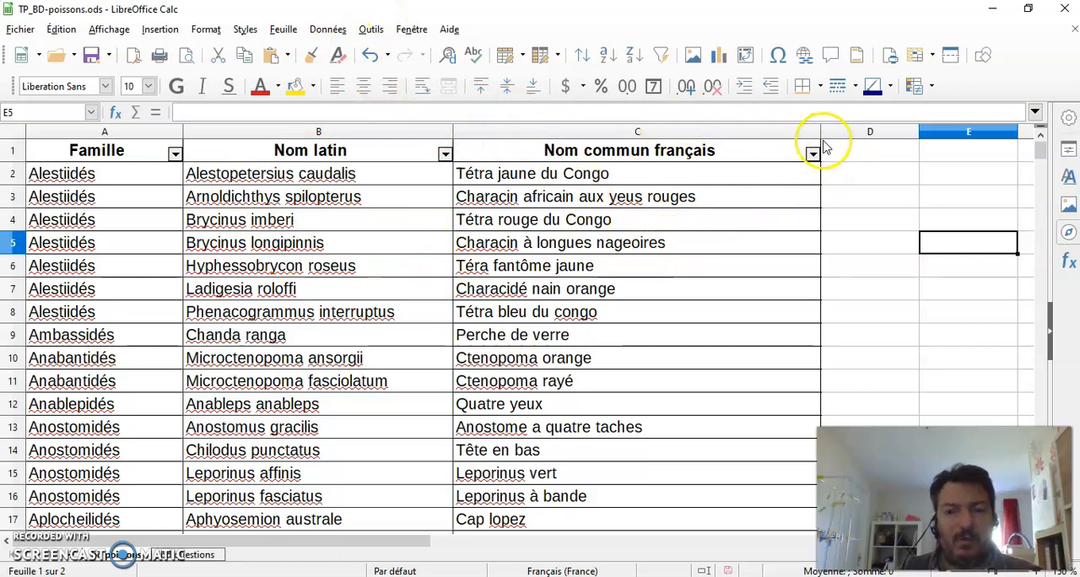
left_click(327, 28)
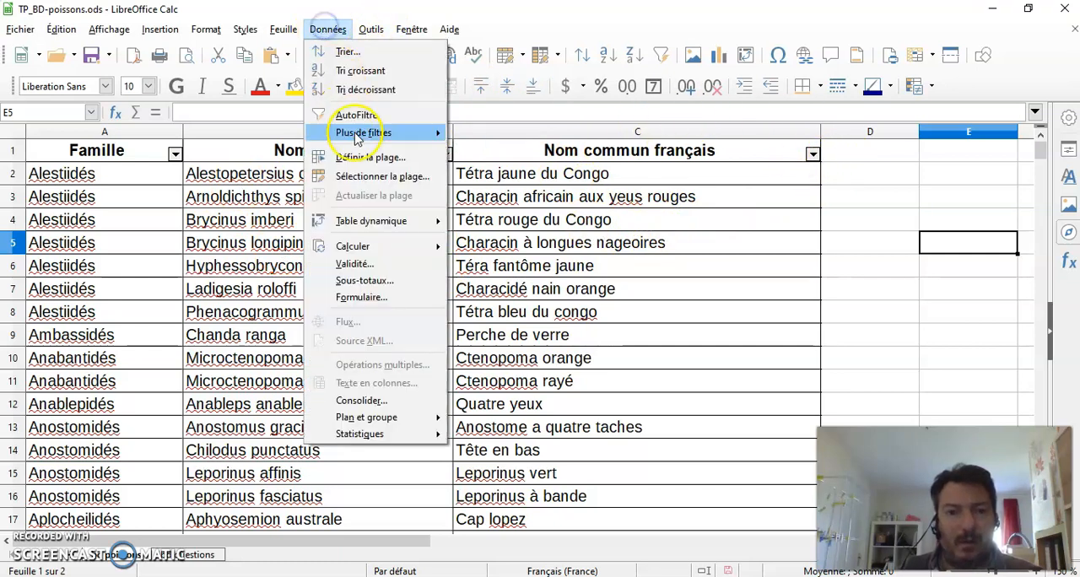
mouse_move(361, 135)
left_click(527, 148)
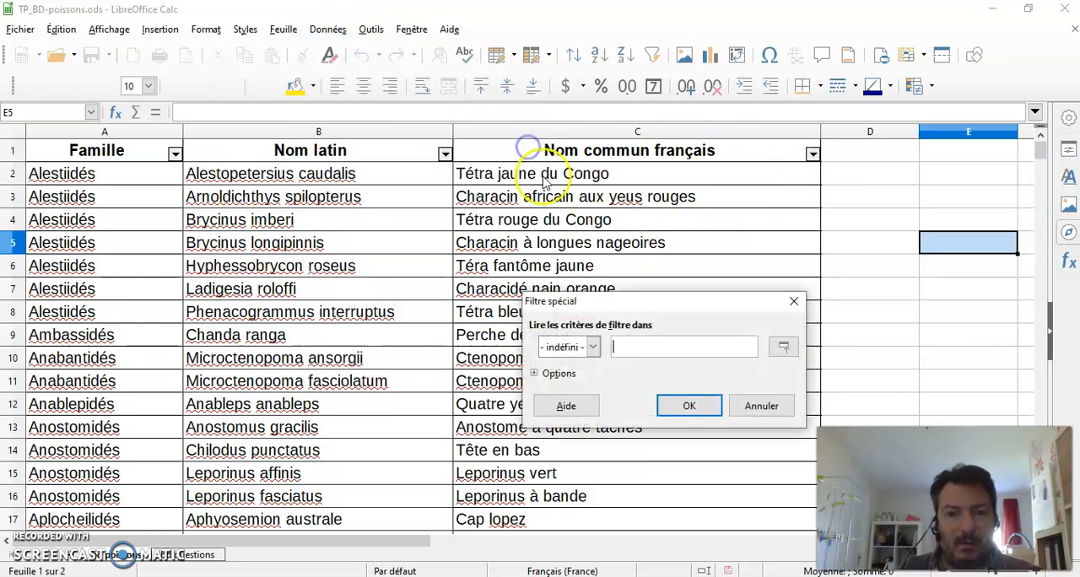
left_click(760, 405)
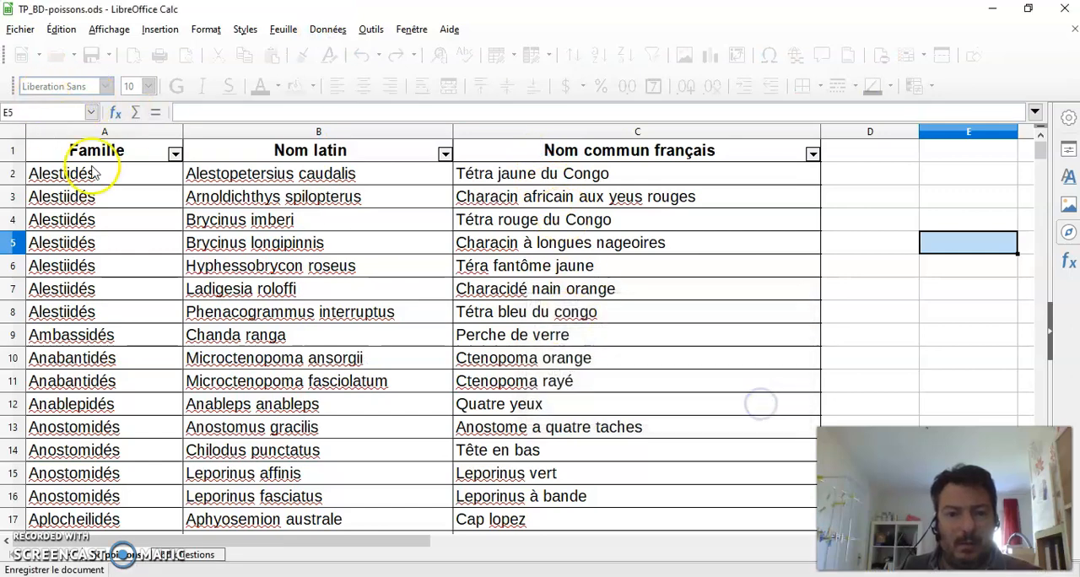
Step: Try to apply a special filter to columns A to C with the criteria range left undefined, and dismiss it
left_click_drag(114, 132, 573, 173)
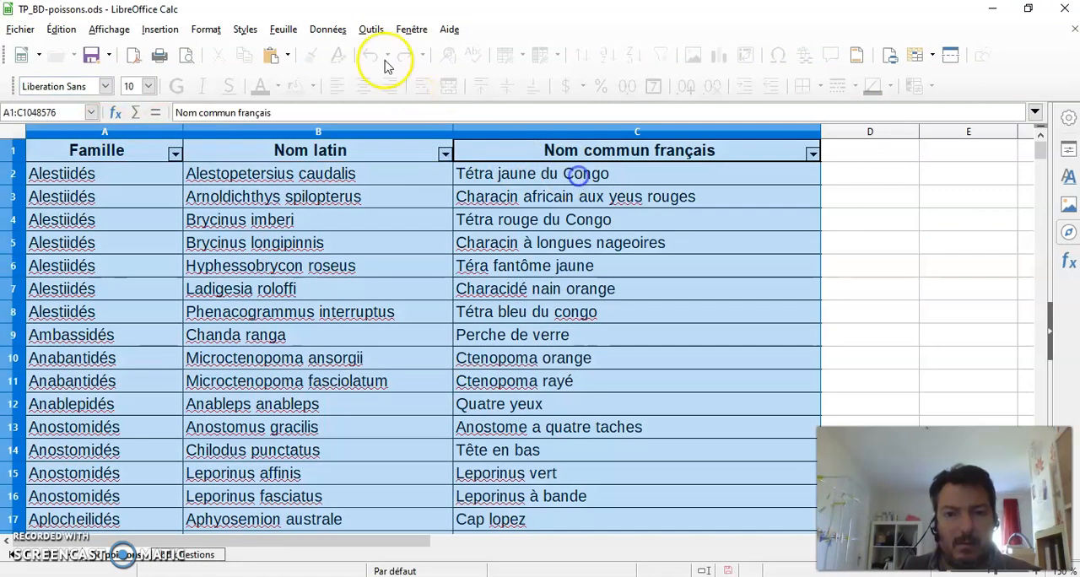
left_click(328, 28)
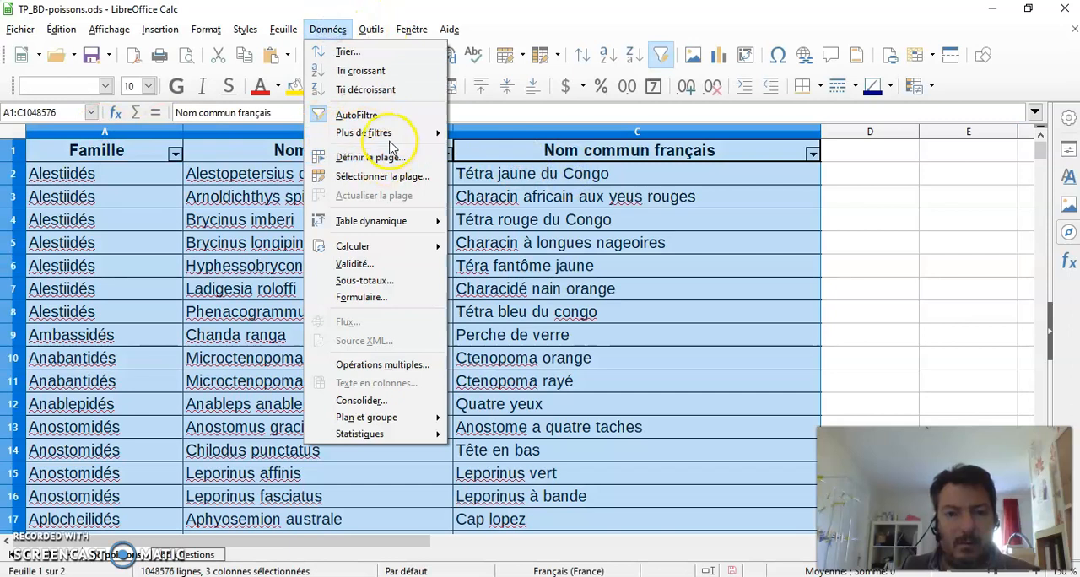
mouse_move(392, 135)
left_click(504, 152)
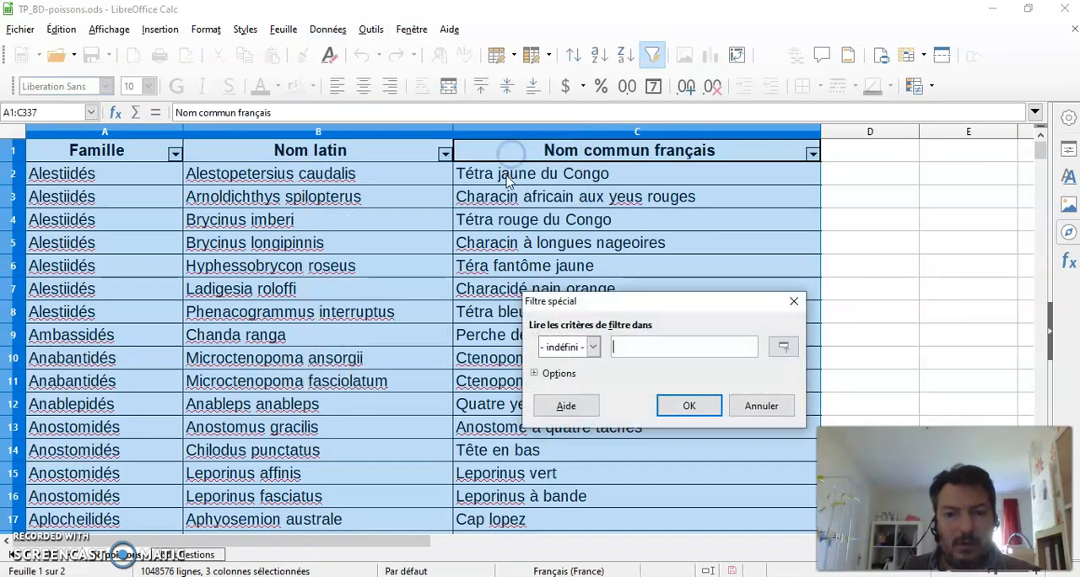
left_click(593, 348)
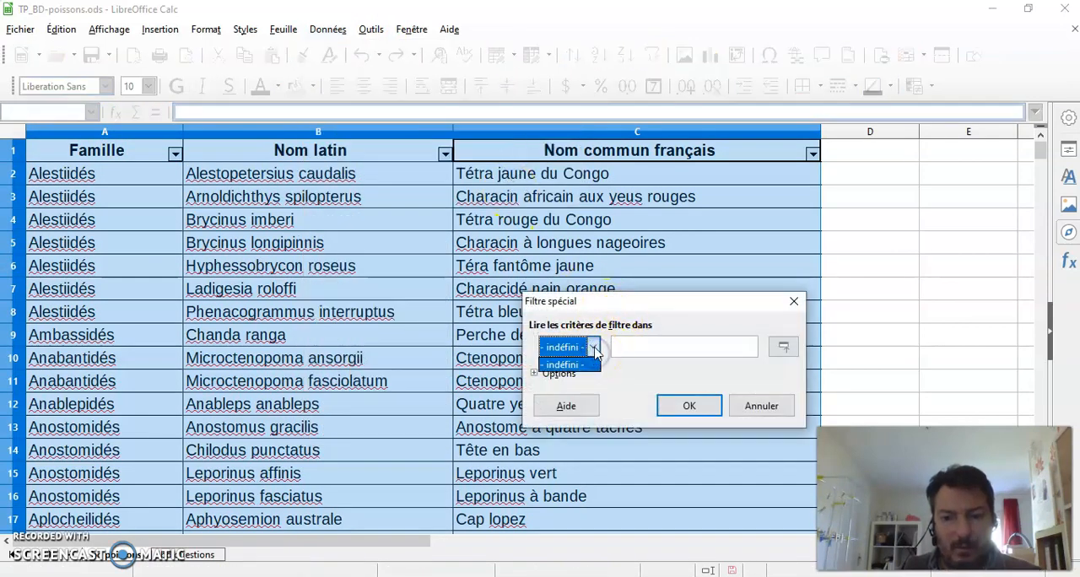
left_click(563, 366)
left_click(534, 374)
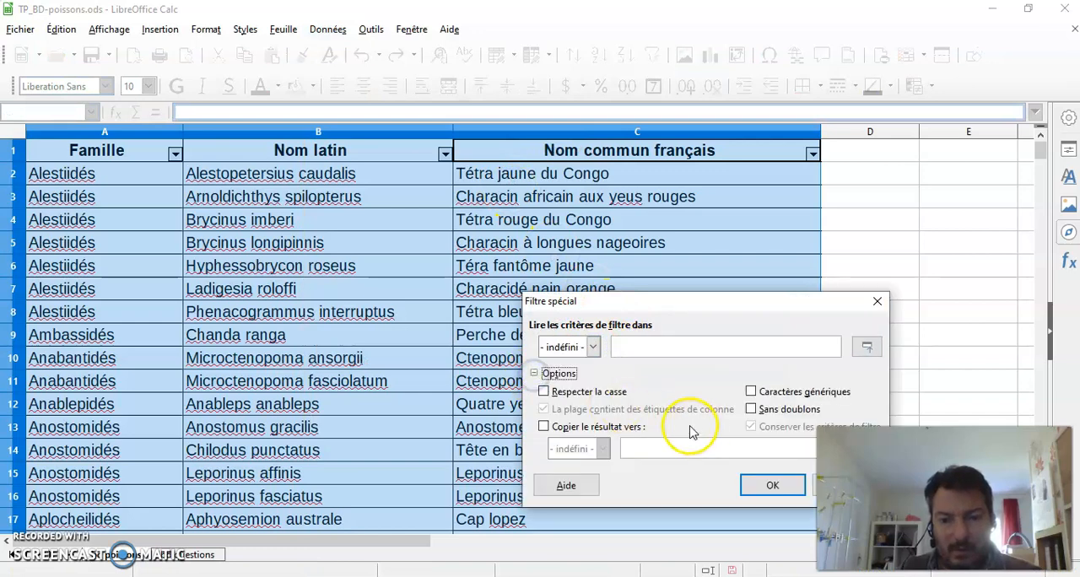
left_click(772, 485)
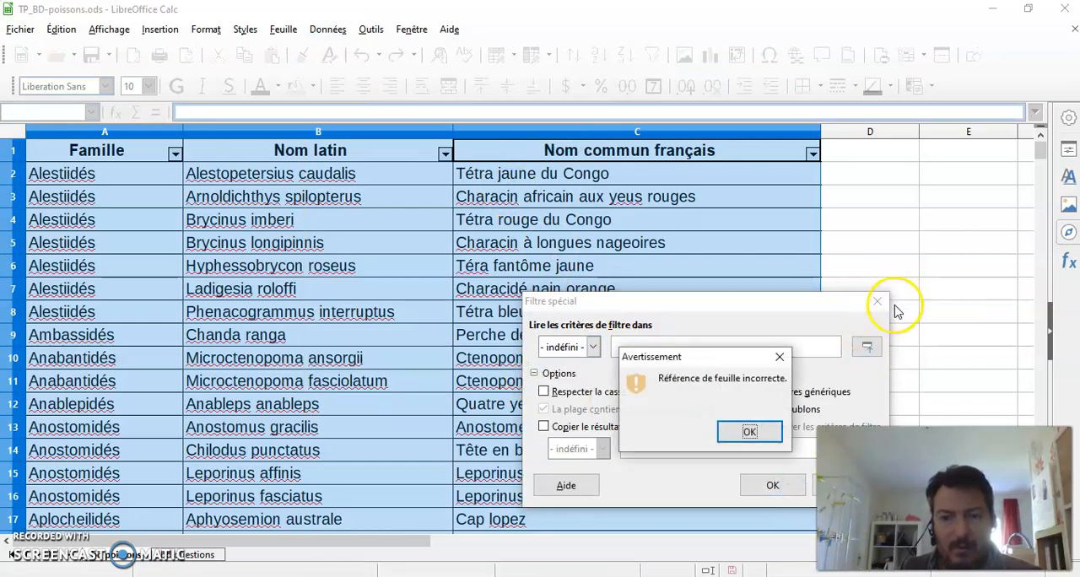
left_click(750, 432)
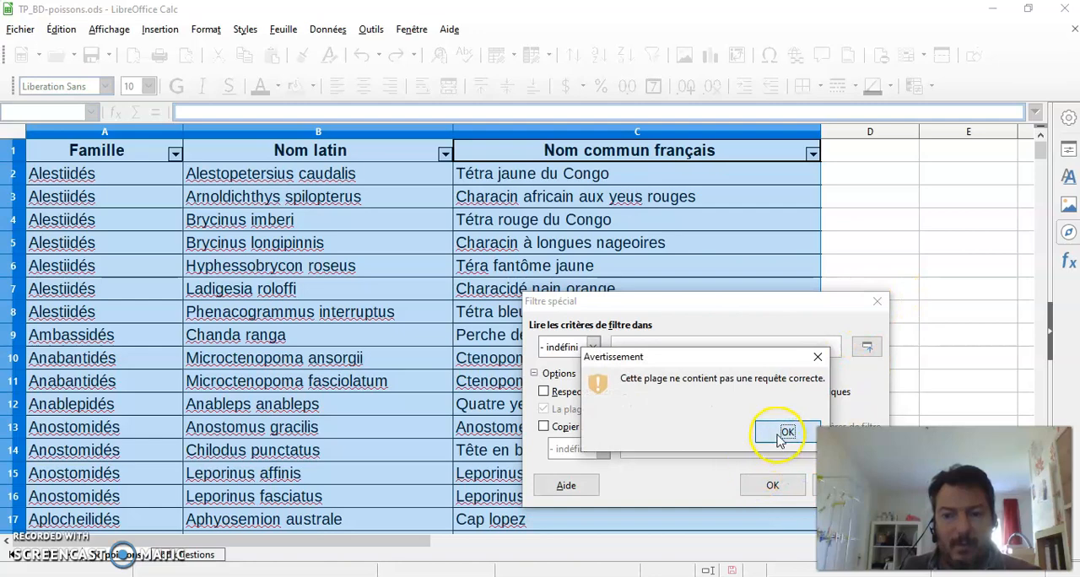
left_click(782, 435)
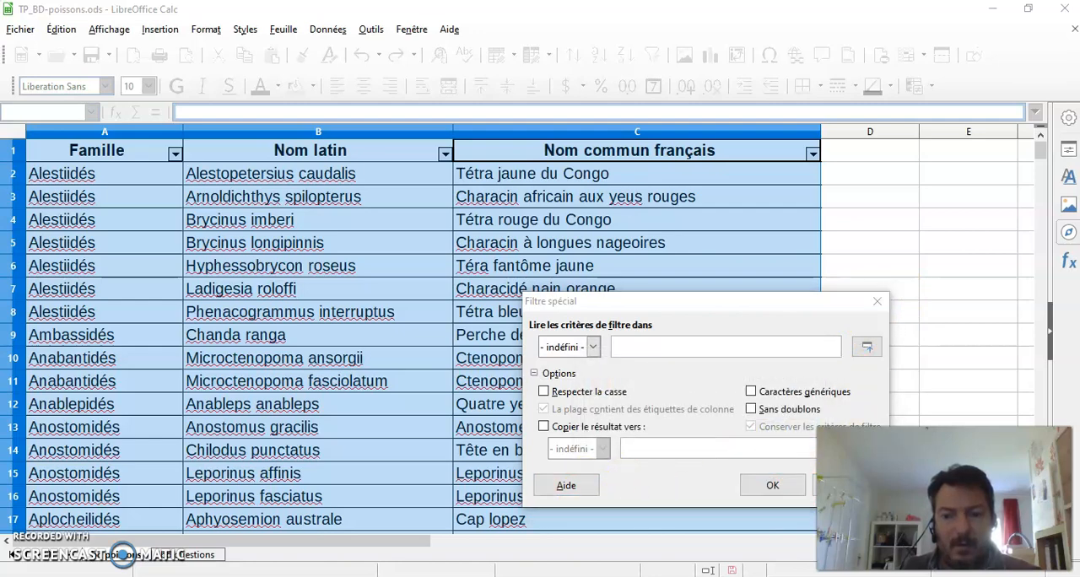
left_click_drag(797, 302, 638, 264)
left_click(696, 456)
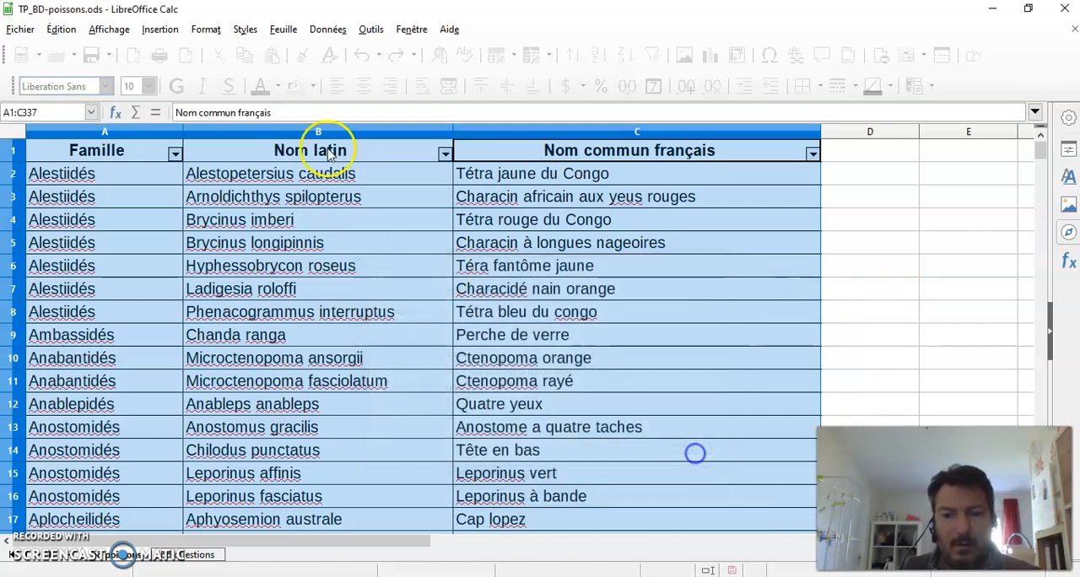
left_click(940, 267)
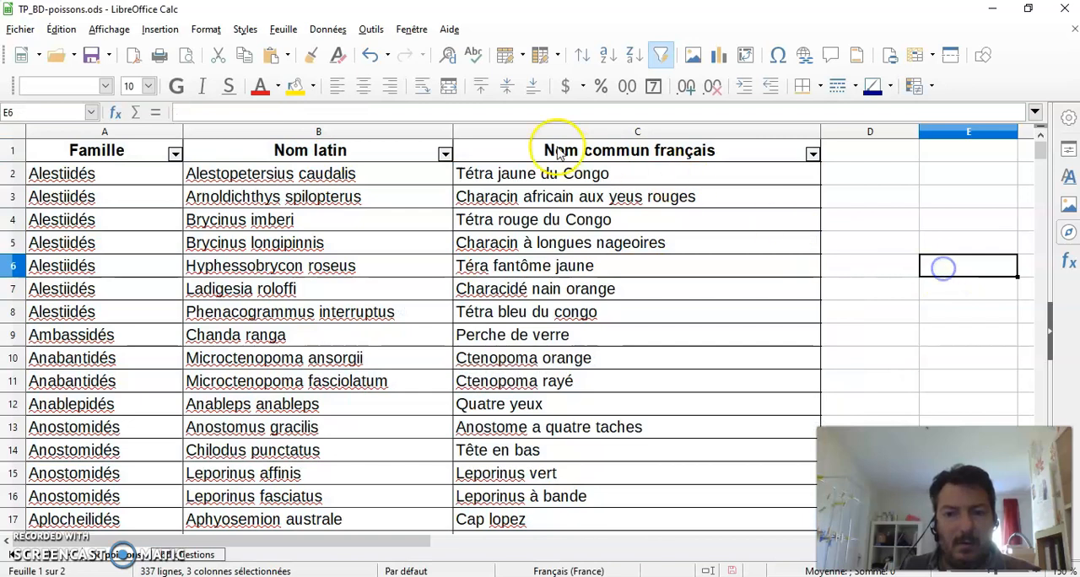
left_click(327, 30)
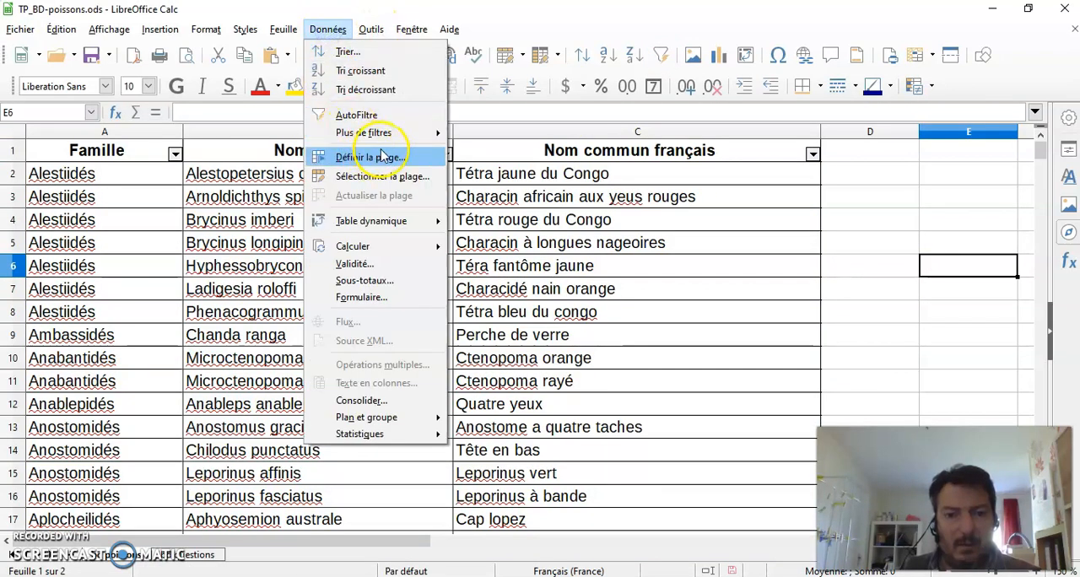
mouse_move(364, 133)
left_click(540, 135)
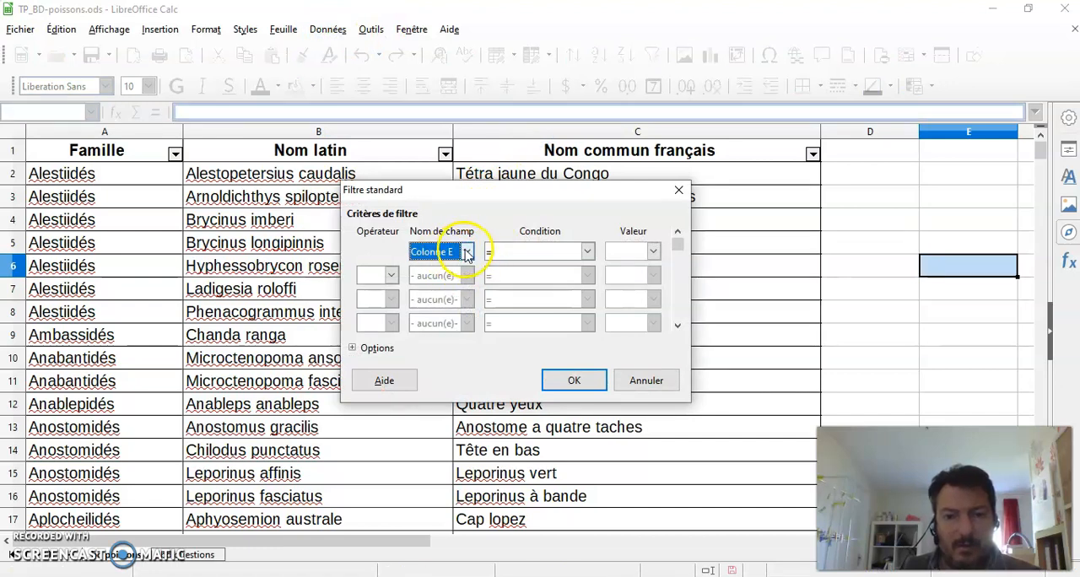
left_click(466, 251)
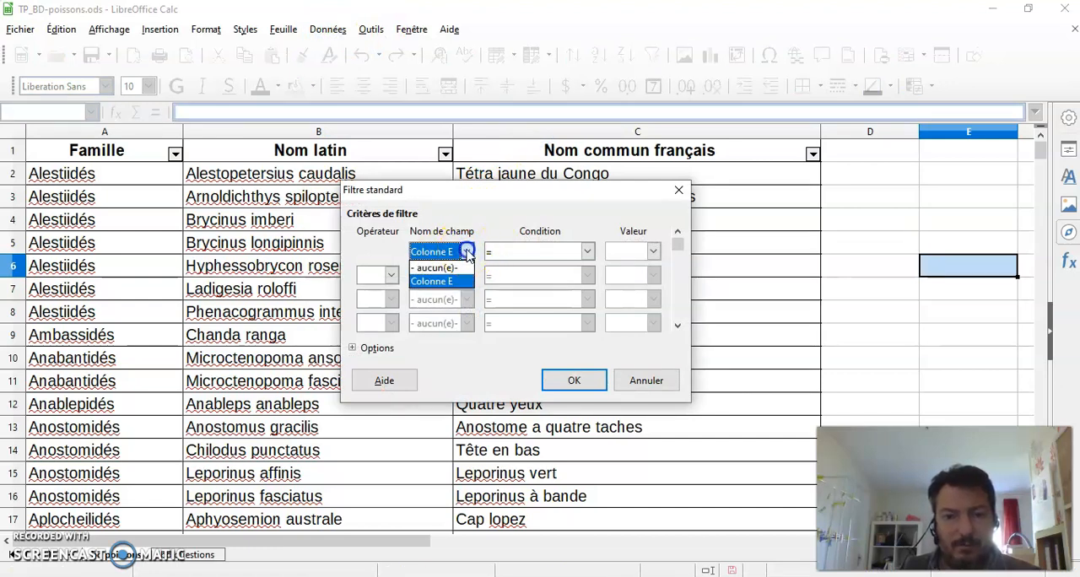
left_click(456, 278)
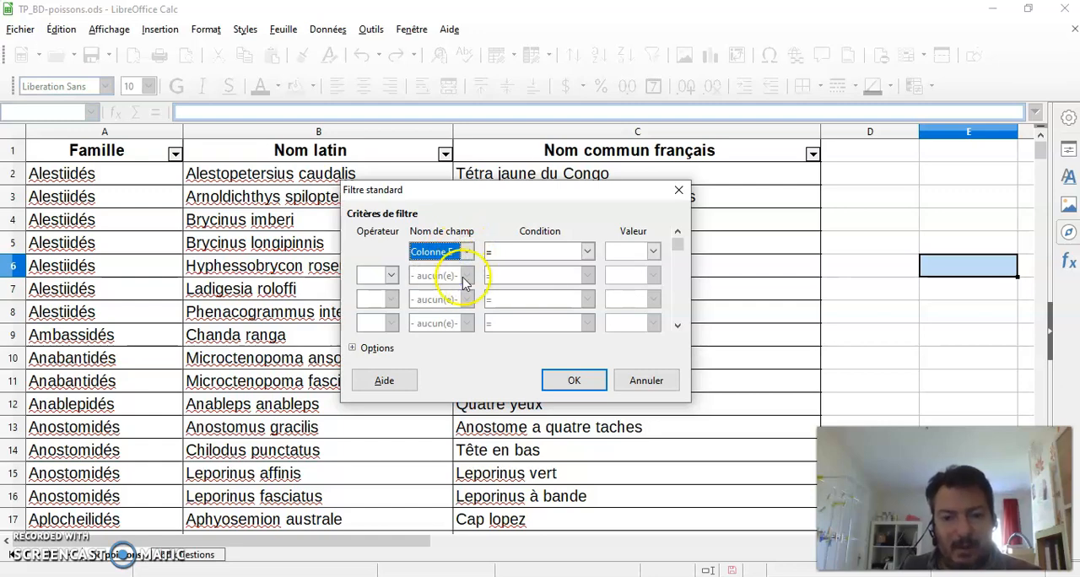
left_click(645, 379)
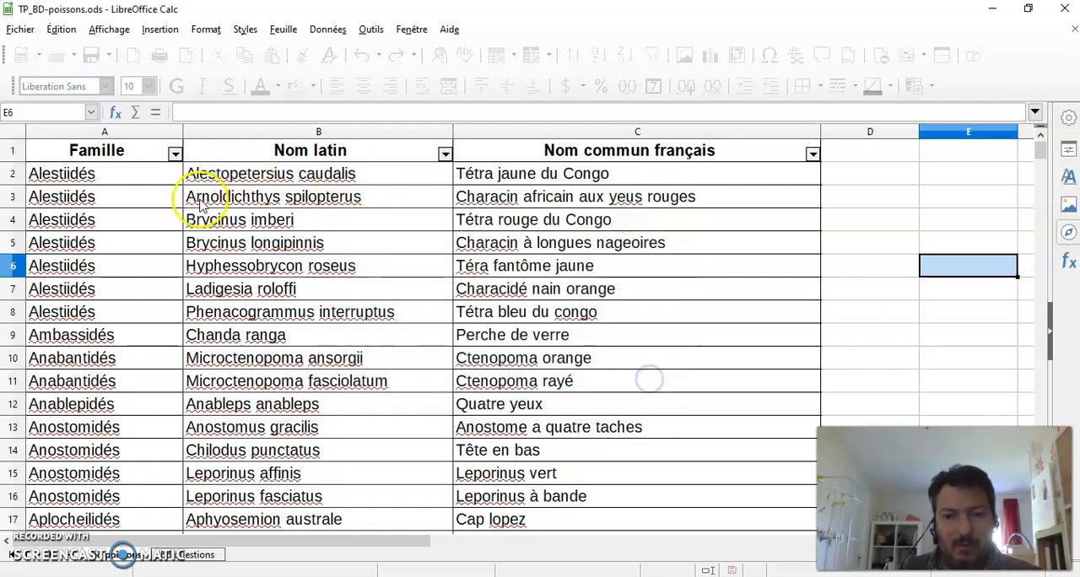
Step: Examine the conditions a standard filter on columns A to C offers for the field Nom latin, without applying it
left_click_drag(140, 134, 580, 166)
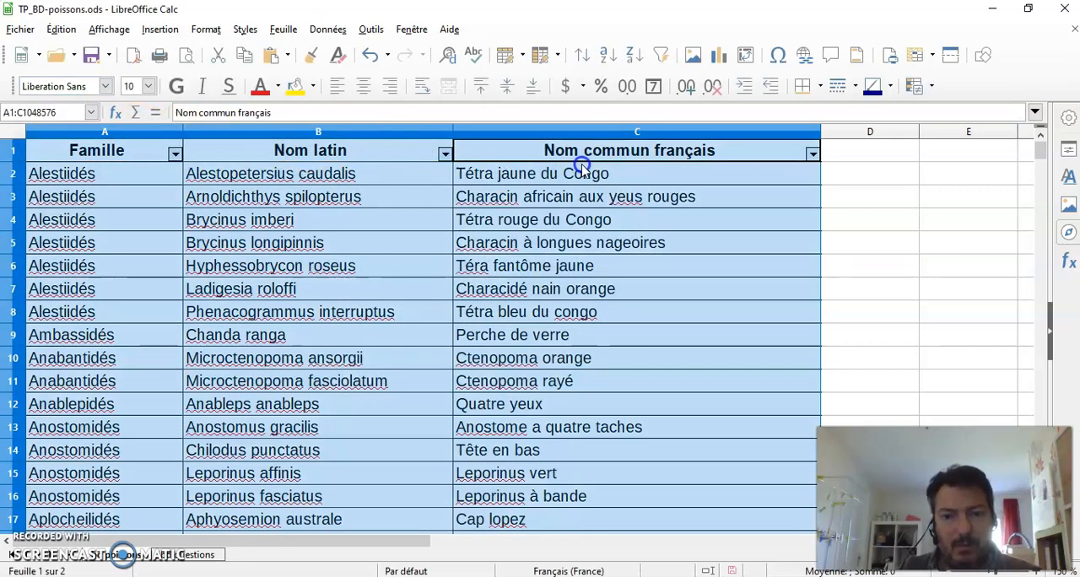
left_click(320, 32)
mouse_move(435, 132)
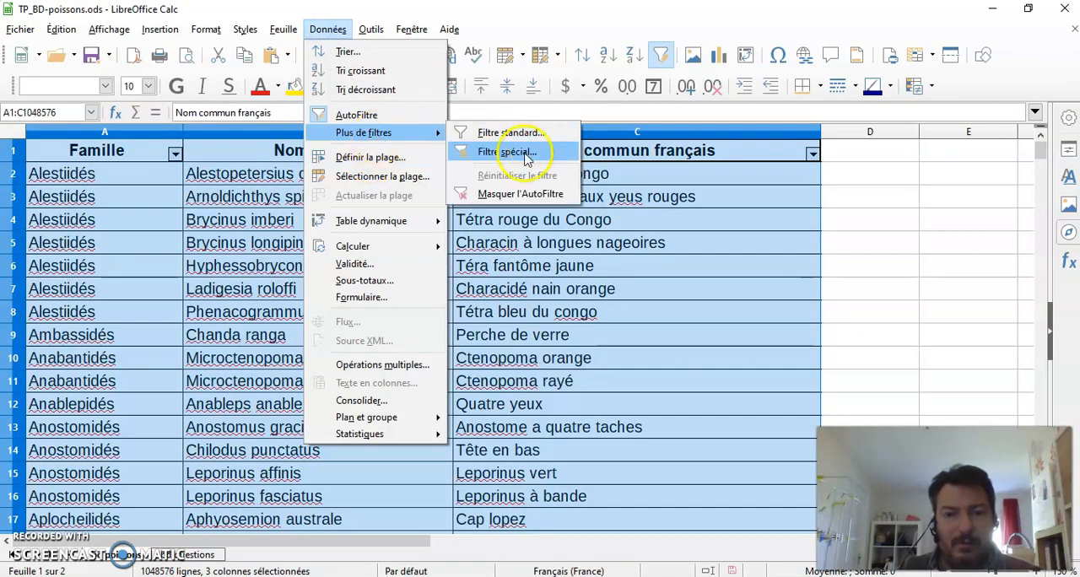
left_click(504, 133)
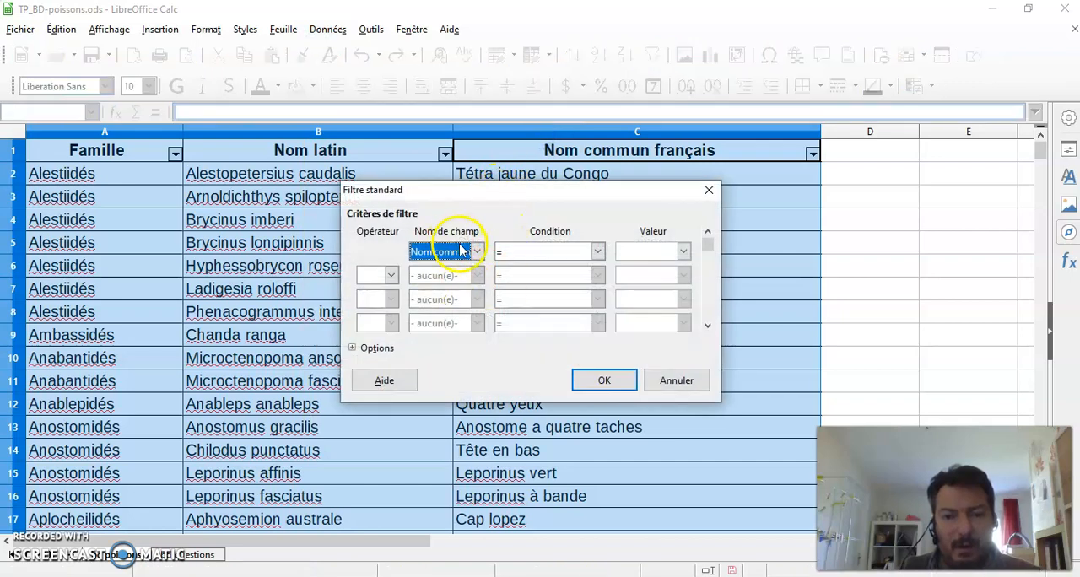
left_click(475, 250)
left_click(449, 304)
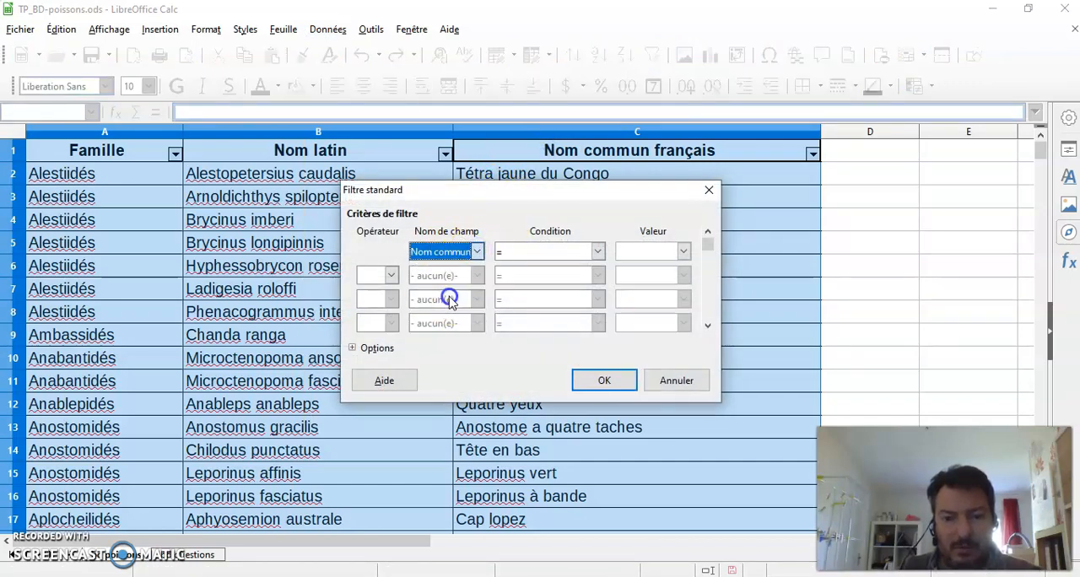
left_click(597, 252)
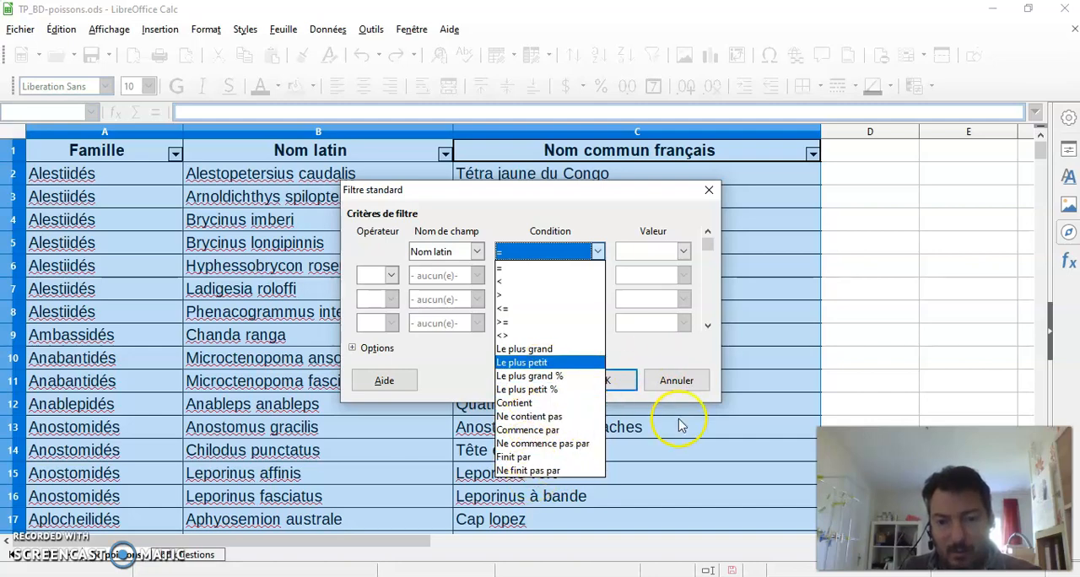
left_click(682, 385)
left_click(675, 380)
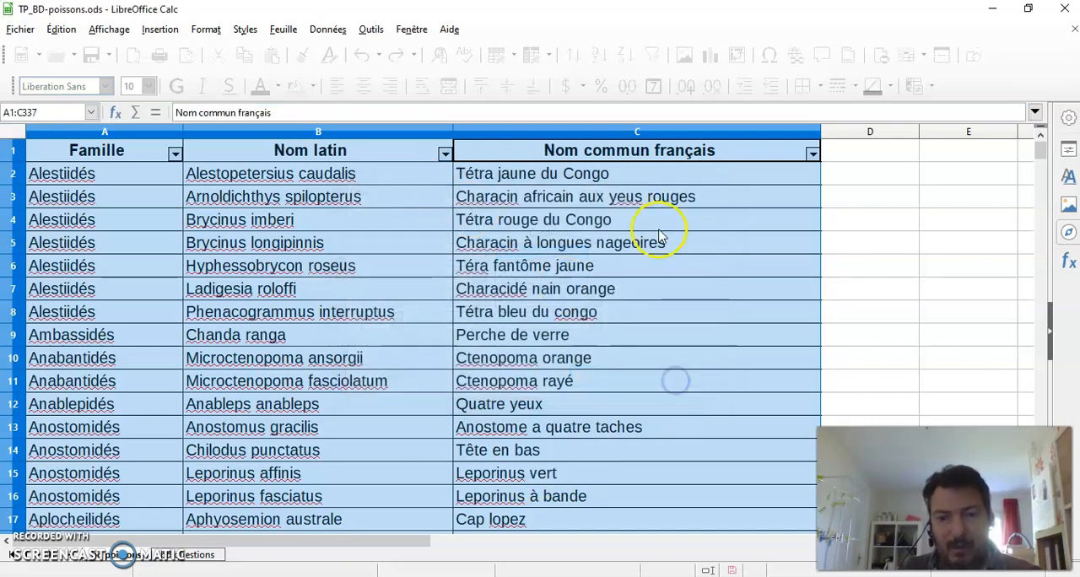
scroll(577, 405, "down", 1)
scroll(571, 414, "up", 1)
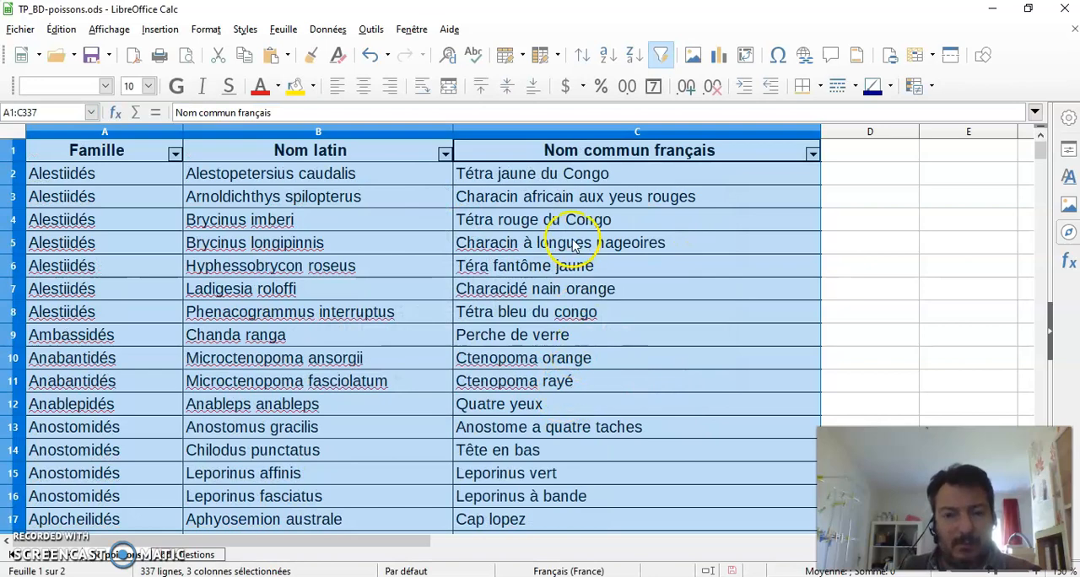
left_click(915, 212)
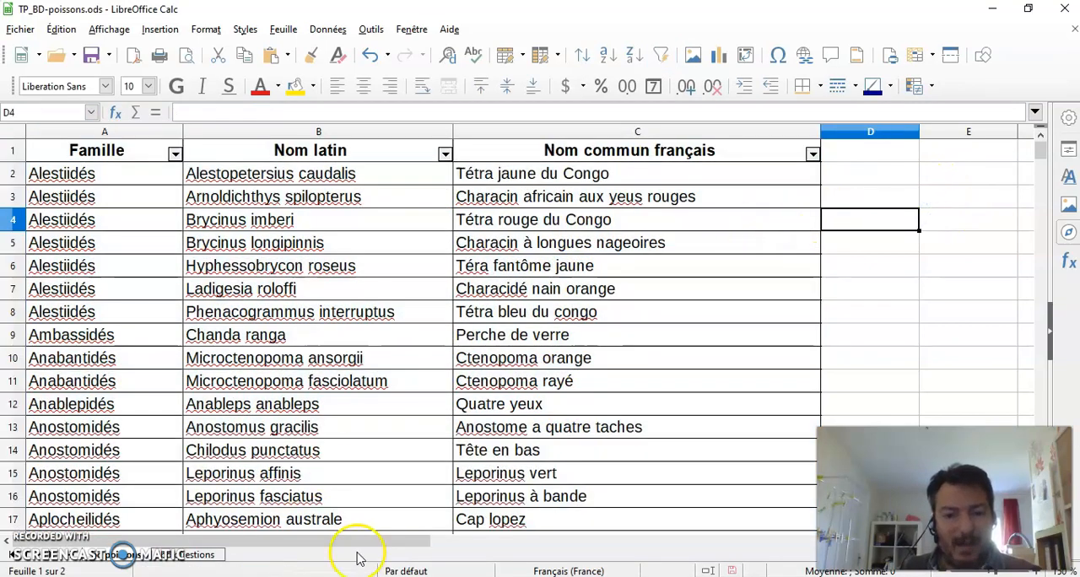
Step: Return to the questions sheet and review the remaining exercise questions below the first answer
left_click(195, 555)
left_click(757, 347)
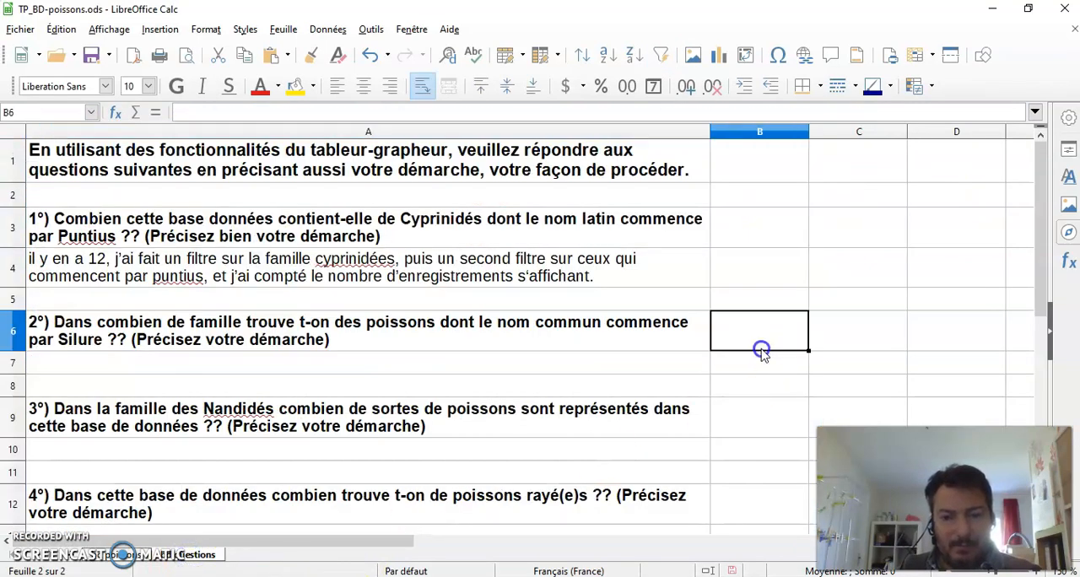
scroll(740, 364, "down", 3)
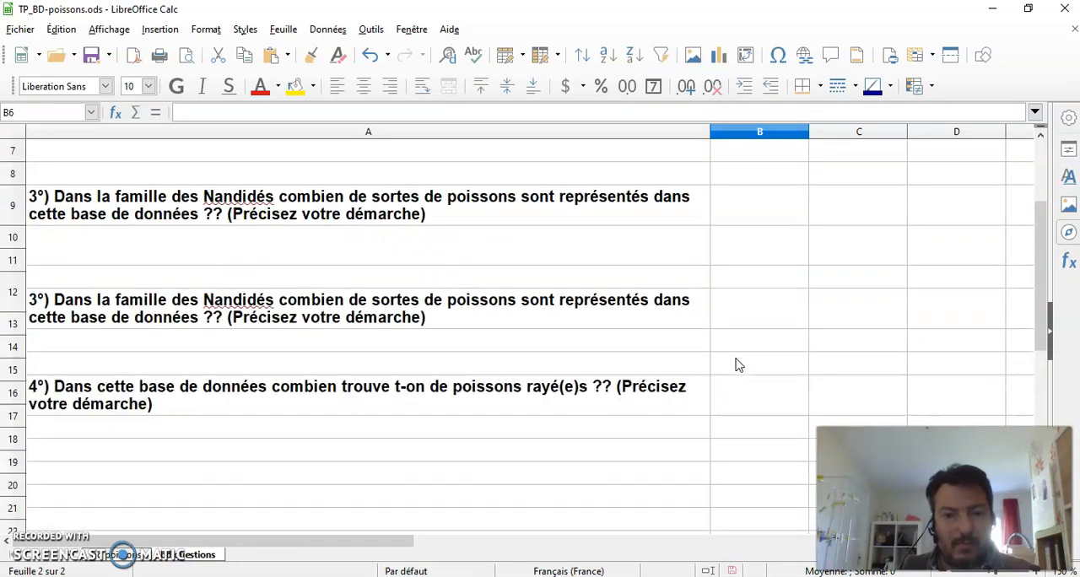
scroll(735, 366, "up", 3)
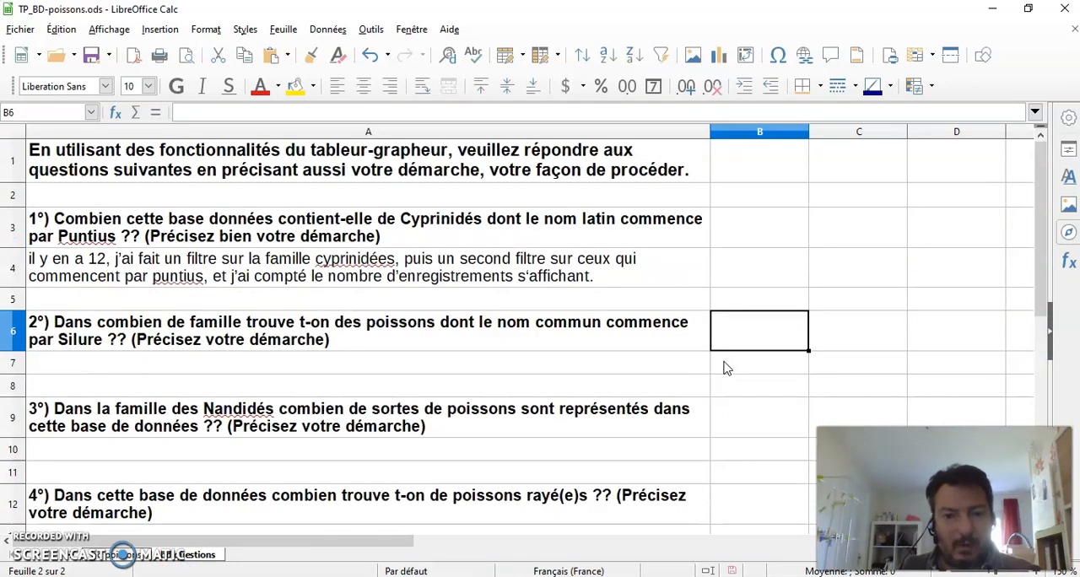
left_click(844, 270)
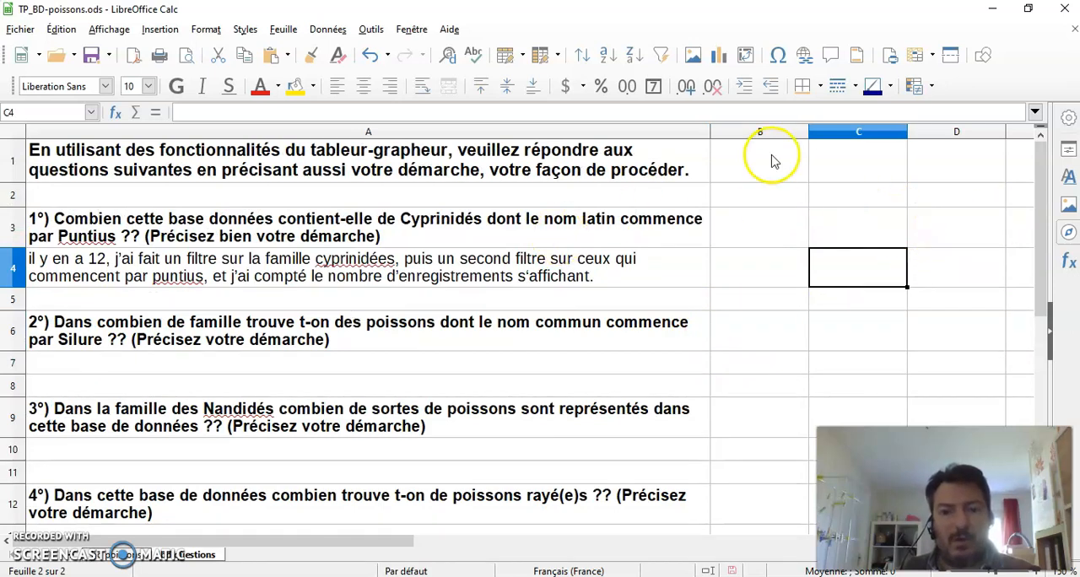
scroll(327, 359, "down", 1)
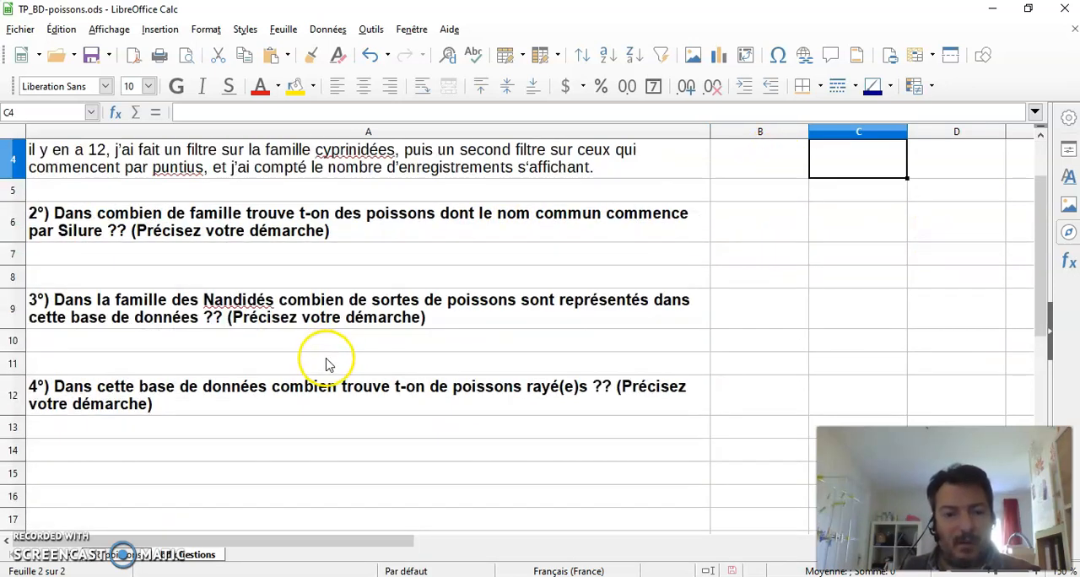
scroll(333, 364, "up", 1)
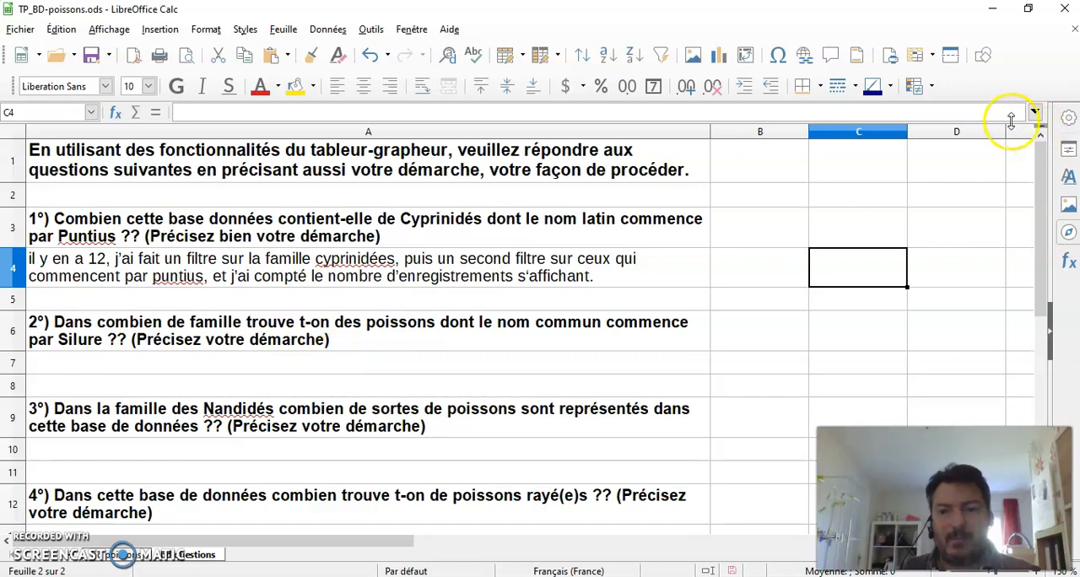
left_click(944, 200)
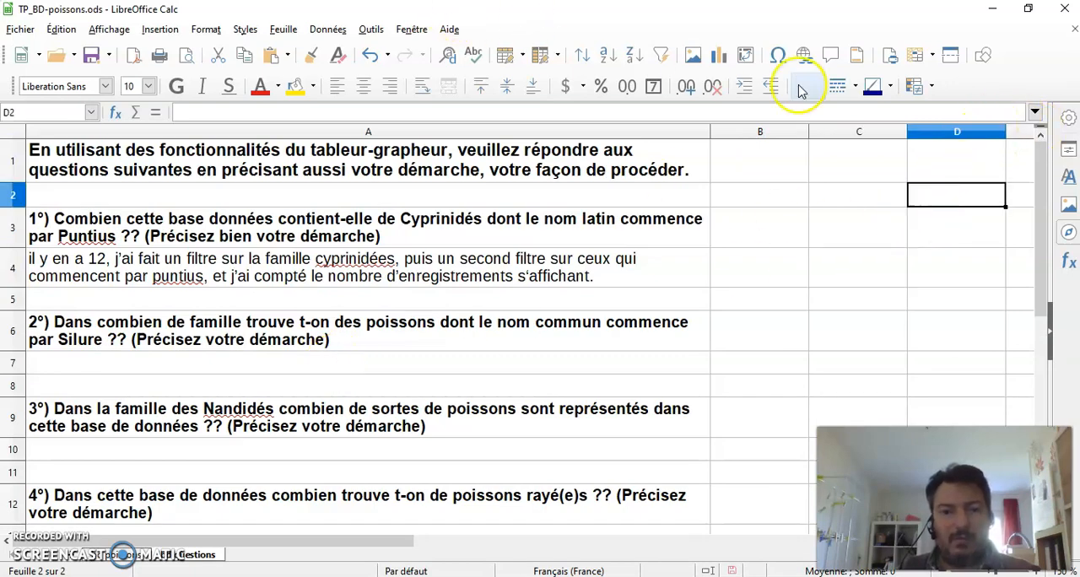
left_click(328, 31)
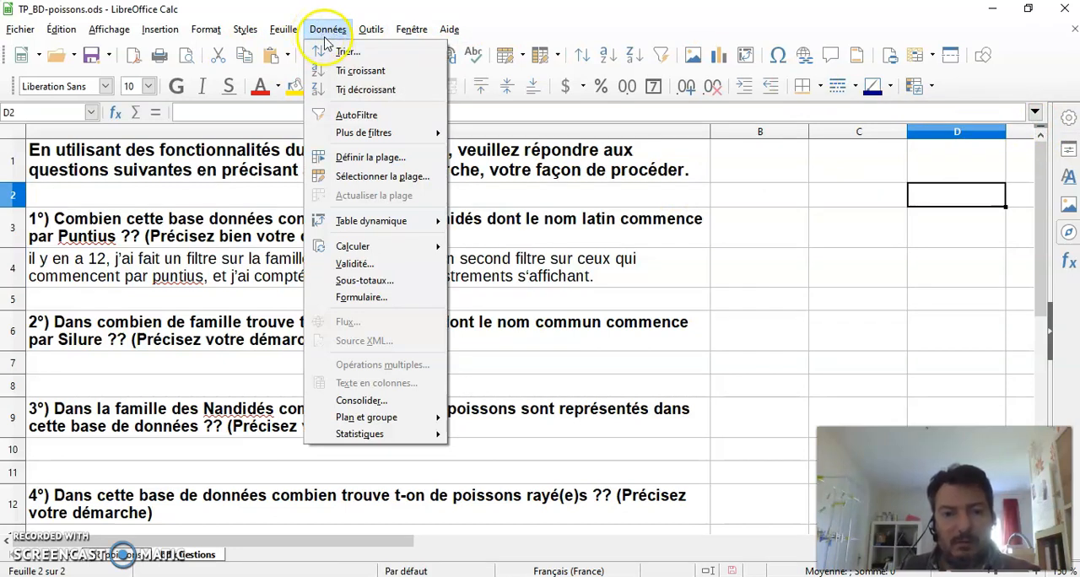
mouse_move(385, 230)
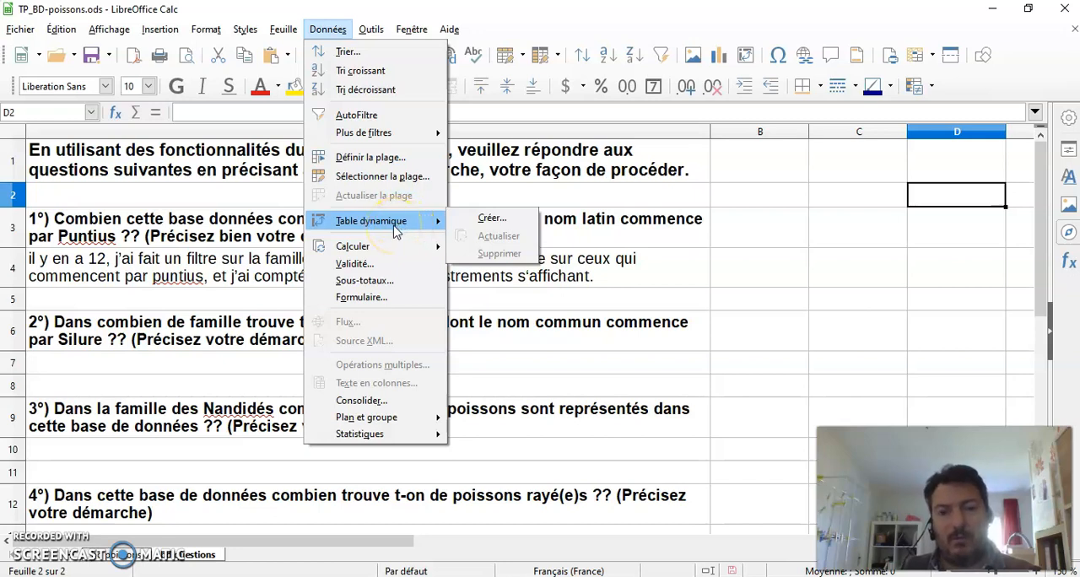
left_click(843, 278)
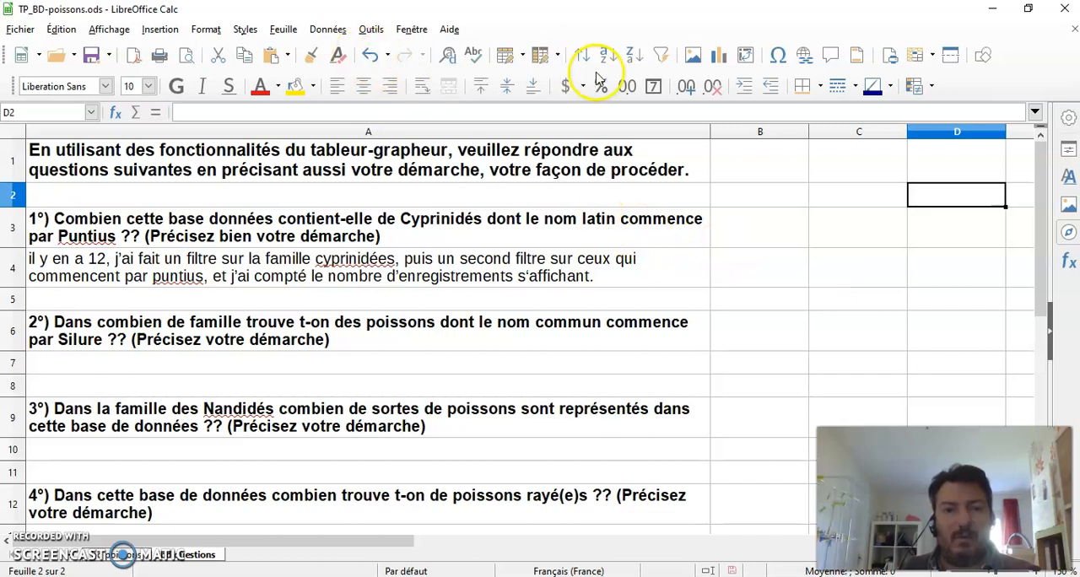
left_click(837, 270)
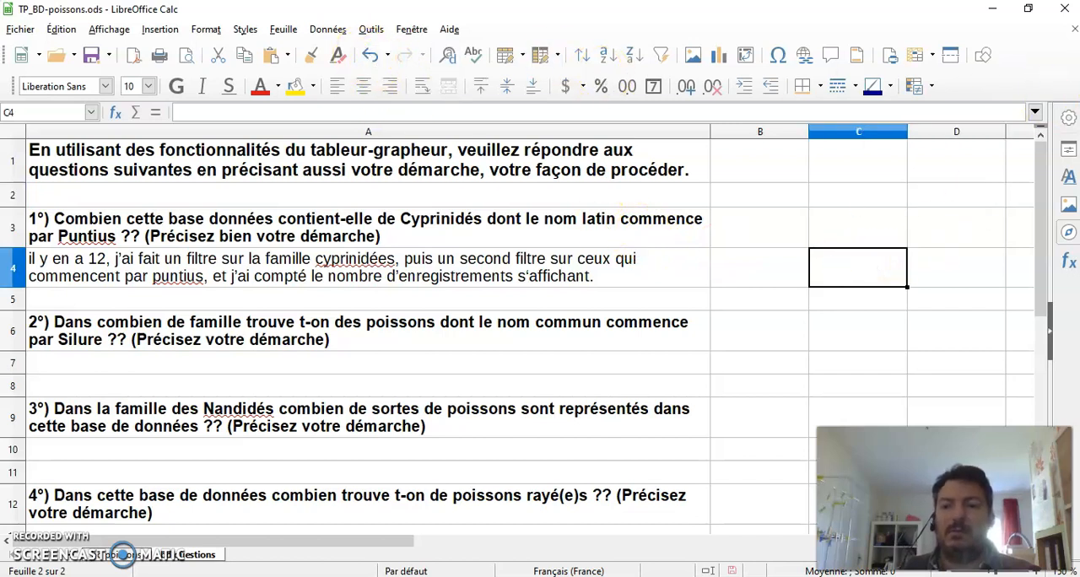